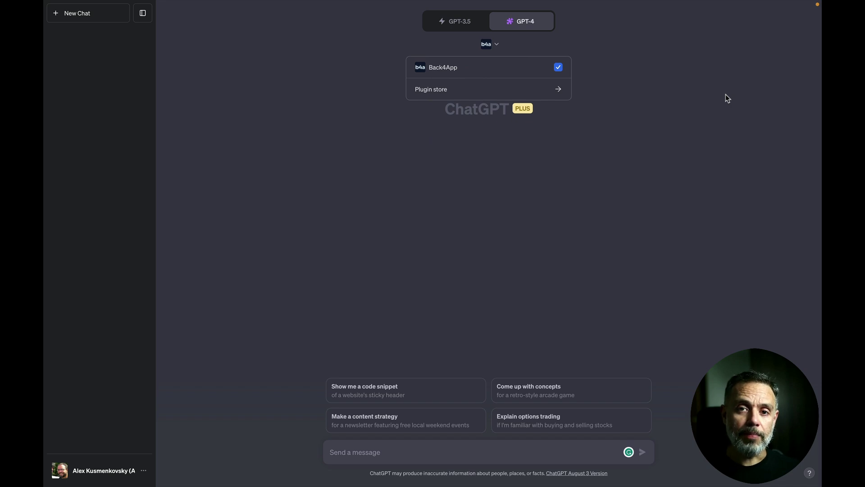
# Check the Plugins option in the beta features settings, then close the settings.
pyautogui.click(112, 469)
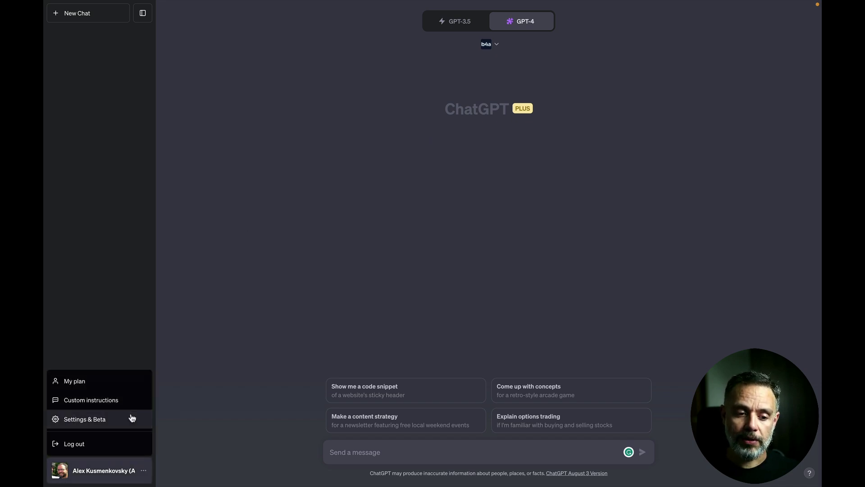
pyautogui.click(101, 419)
pyautogui.click(325, 217)
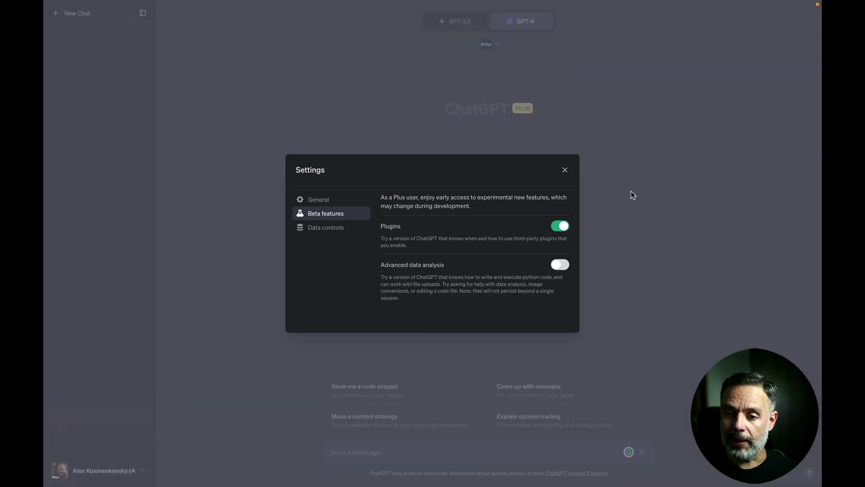
pyautogui.click(565, 169)
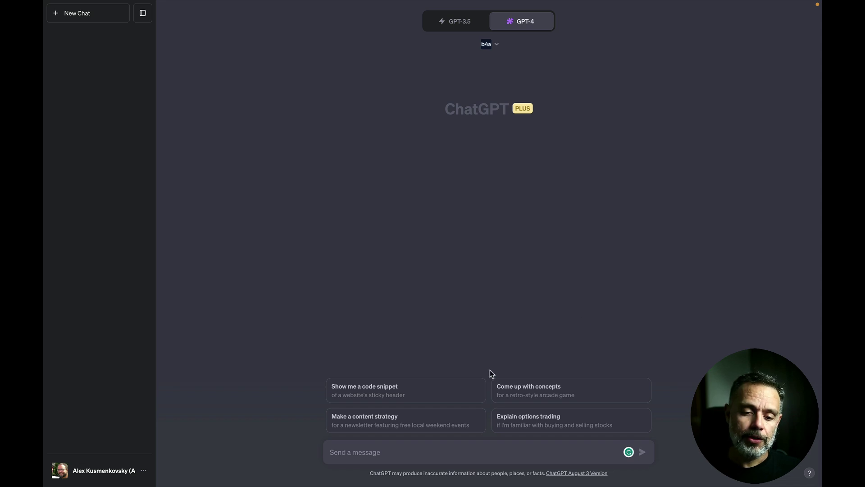
# Begin a chat message with the sentence "I have a Parse App hosted in Back4app.".
pyautogui.click(393, 458)
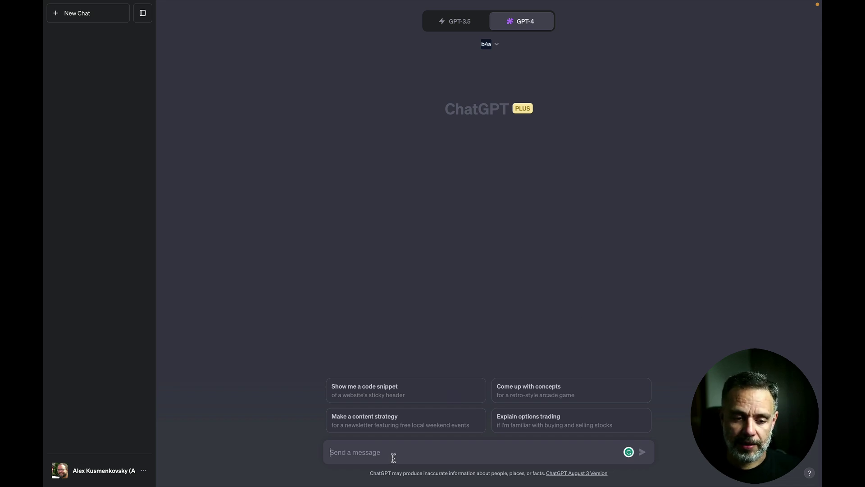
pyautogui.write('I have')
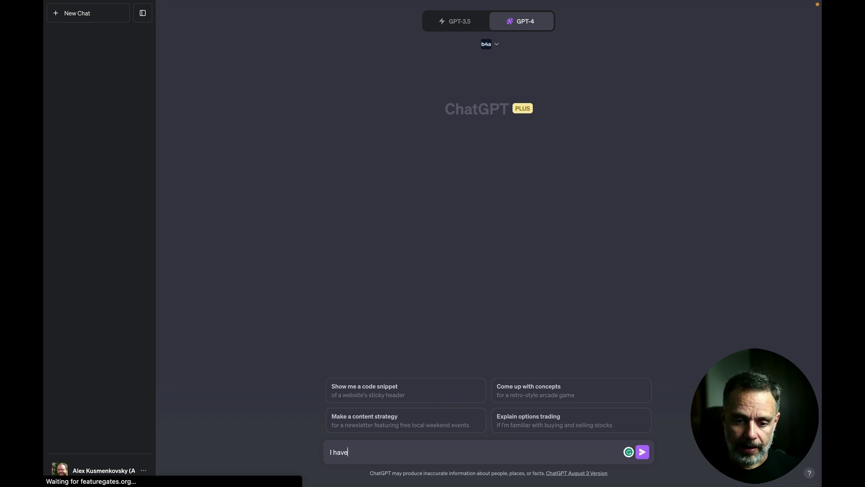
pyautogui.write(' a Parse A')
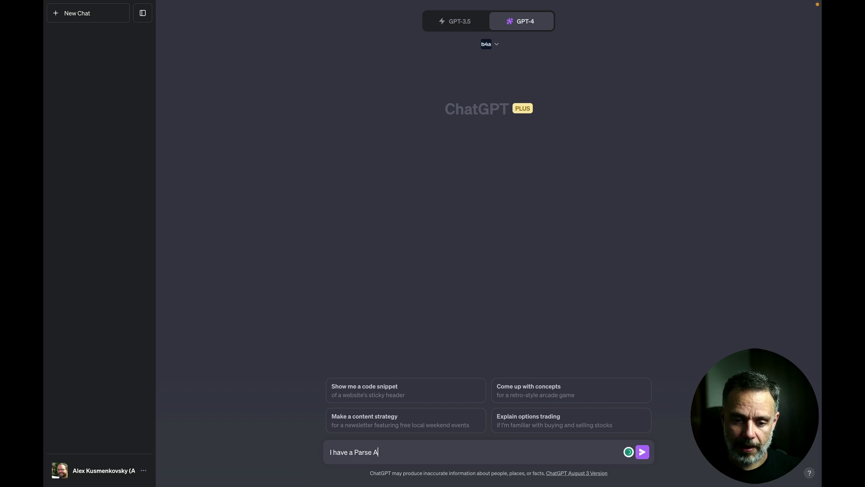
pyautogui.write('pp hosted')
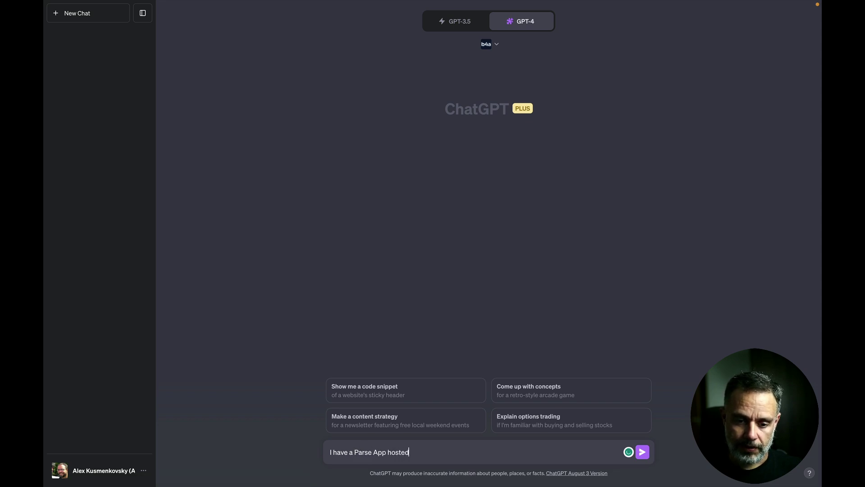
pyautogui.write(' in Back4app.')
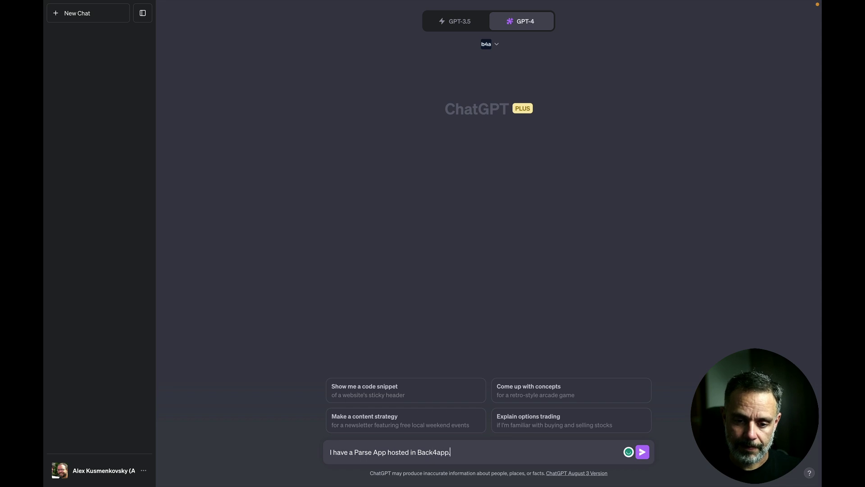
# Add on a new line "This App will contain client's data. What is a good name for a class that will hold my clients data?" and send it.
pyautogui.hotkey('shift', 'Return')
pyautogui.write('This APp')
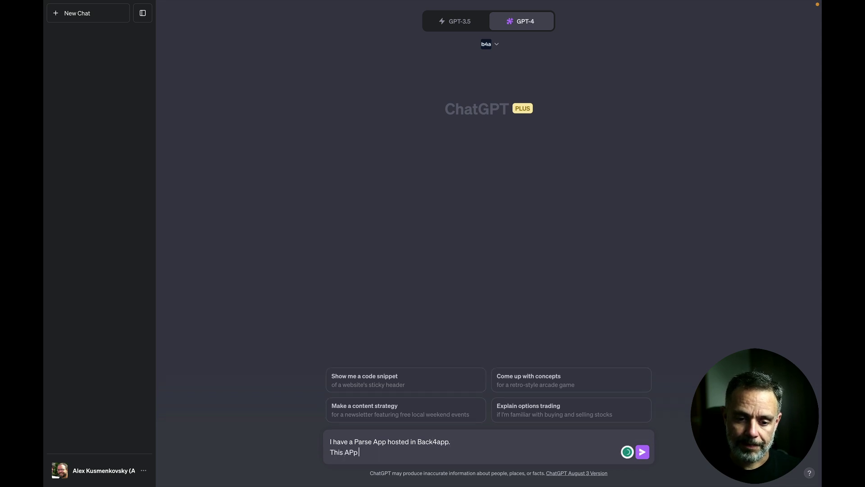
pyautogui.write('p will contain')
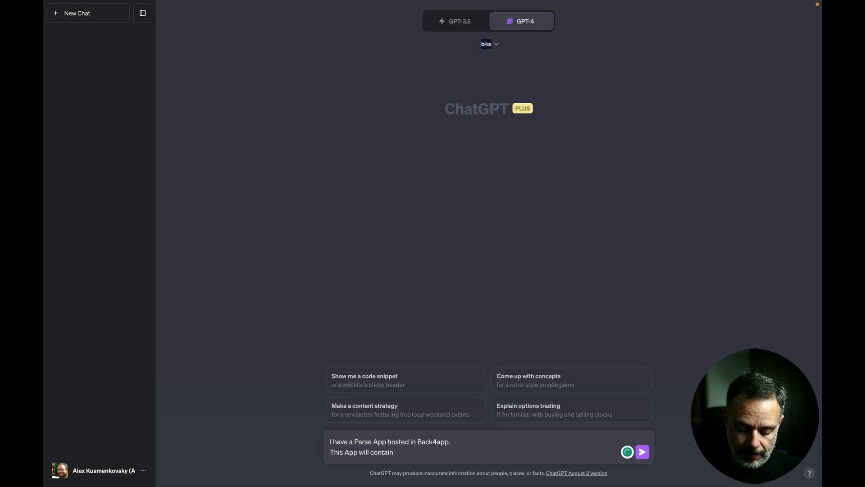
pyautogui.write(" client's data. What is a good name for a class to")
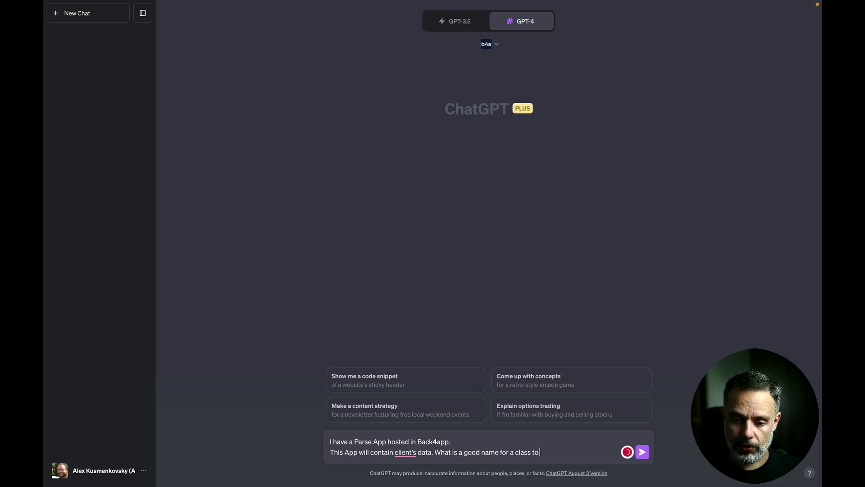
pyautogui.write(' hold')
pyautogui.press('BackSpace')
pyautogui.press('BackSpace')
pyautogui.press('BackSpace')
pyautogui.press('BackSpace')
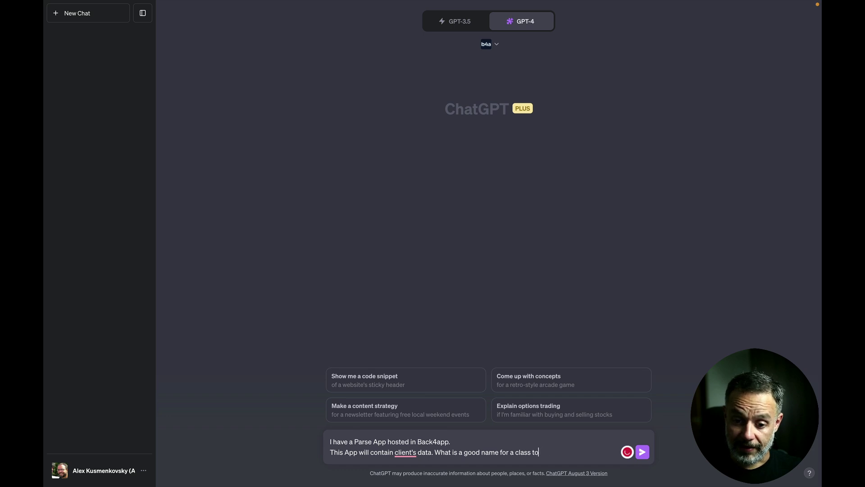
pyautogui.write('hat will hold m')
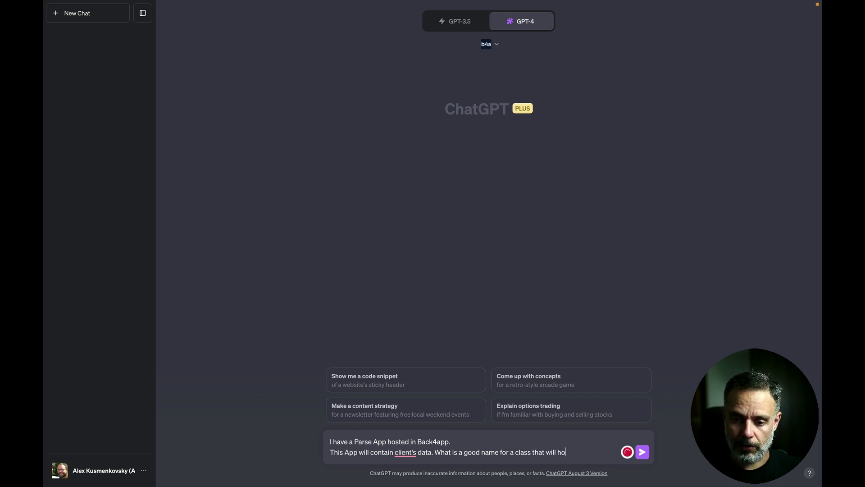
pyautogui.write('y clients')
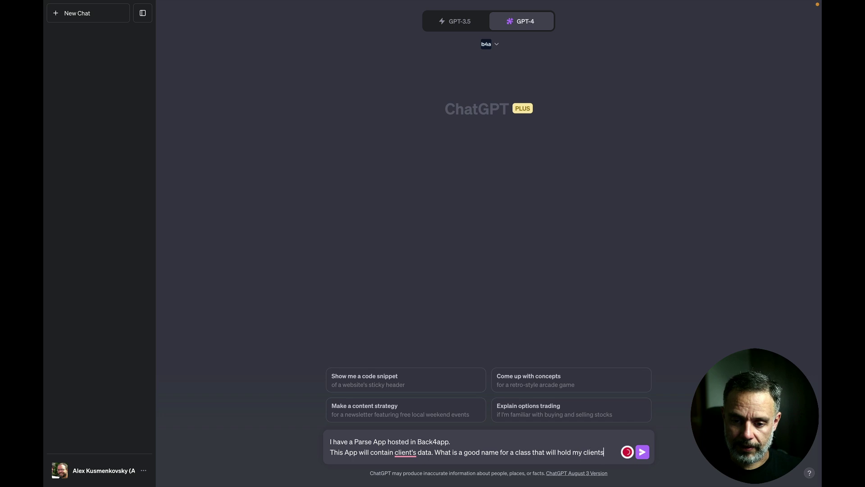
pyautogui.write(' data?')
pyautogui.press('Return')
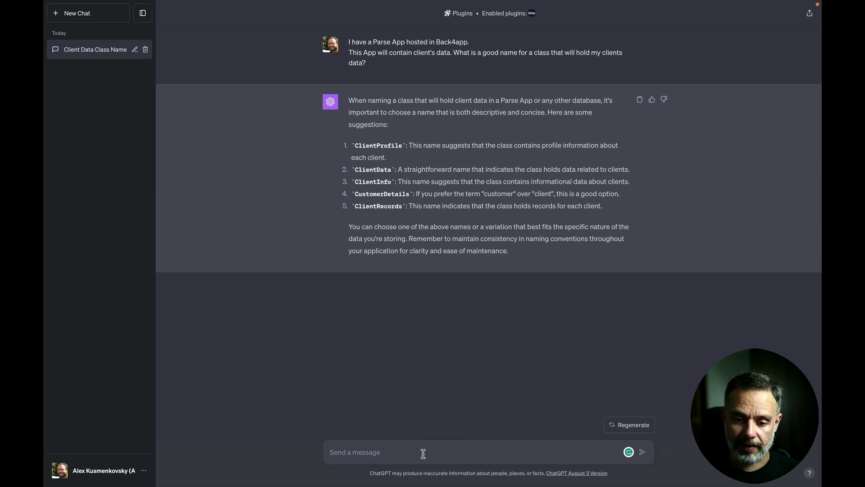
# Reply "Let's use ClientData." and ask for a good name for holding the client's full name in the class.
pyautogui.write("Let's use ClientData.")
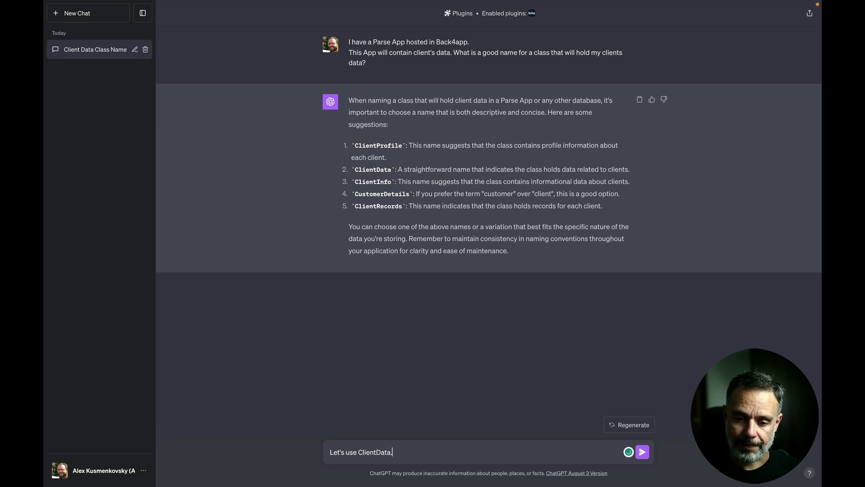
pyautogui.hotkey('shift', 'Return')
pyautogui.write("Now, this class will need to store the full client's name. What is agood name")
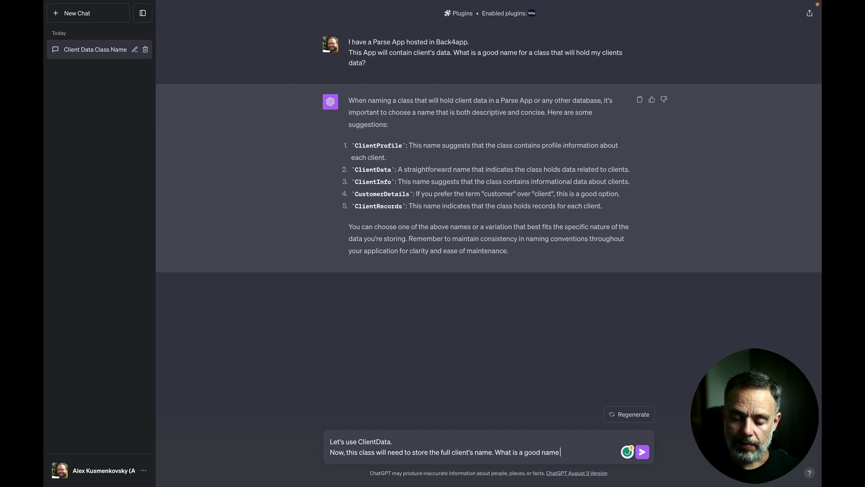
pyautogui.write(' for the')
pyautogui.press('BackSpace')
pyautogui.press('BackSpace')
pyautogui.press('BackSpace')
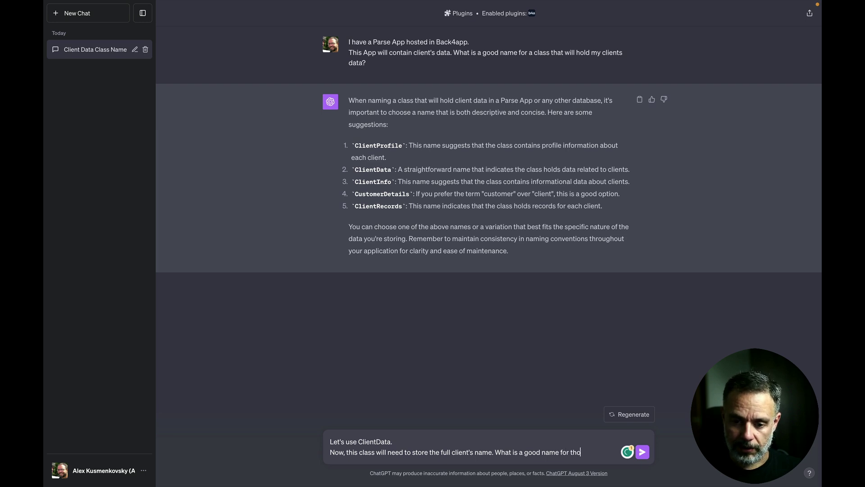
pyautogui.write('holding this data into th')
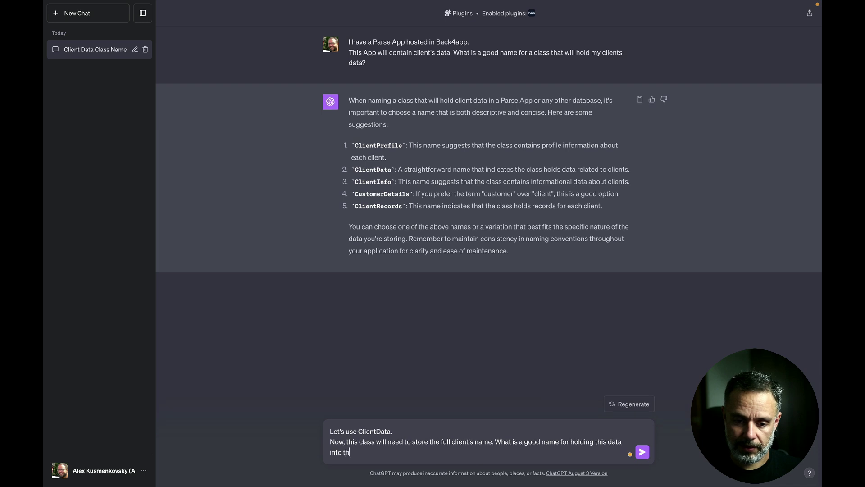
pyautogui.write('e class?')
pyautogui.press('Return')
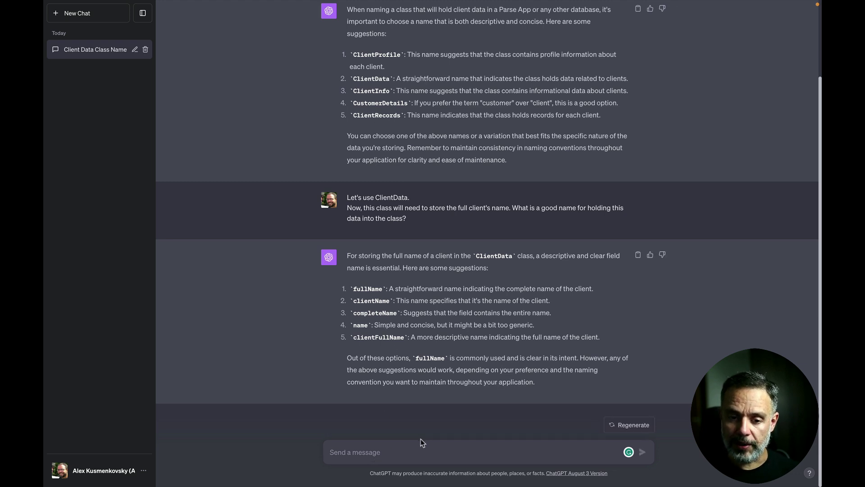
# Send "Let's use completeName. Which kind of data structure is ideal to hold this kind of data?".
pyautogui.write("Let's use ")
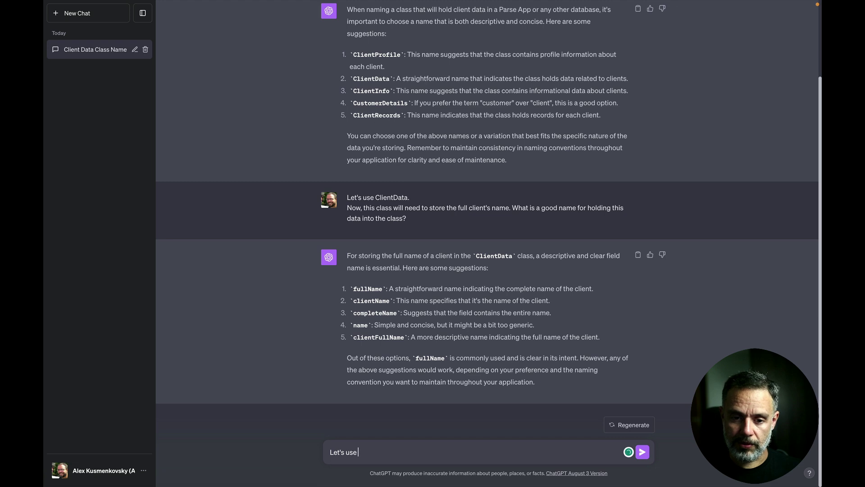
pyautogui.write('complete')
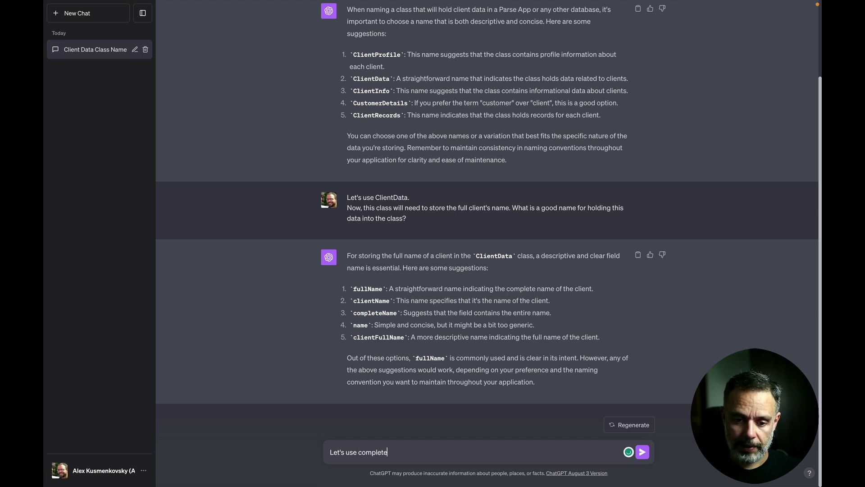
pyautogui.write('Name. Which kind of')
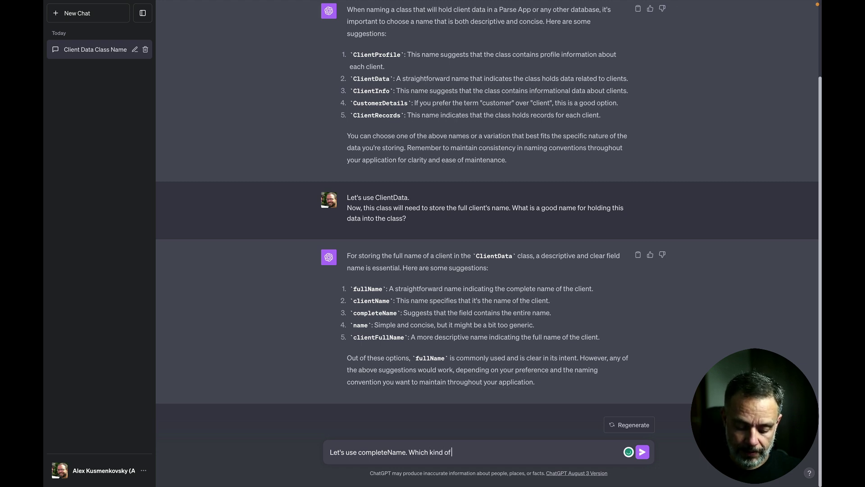
pyautogui.write('data struct')
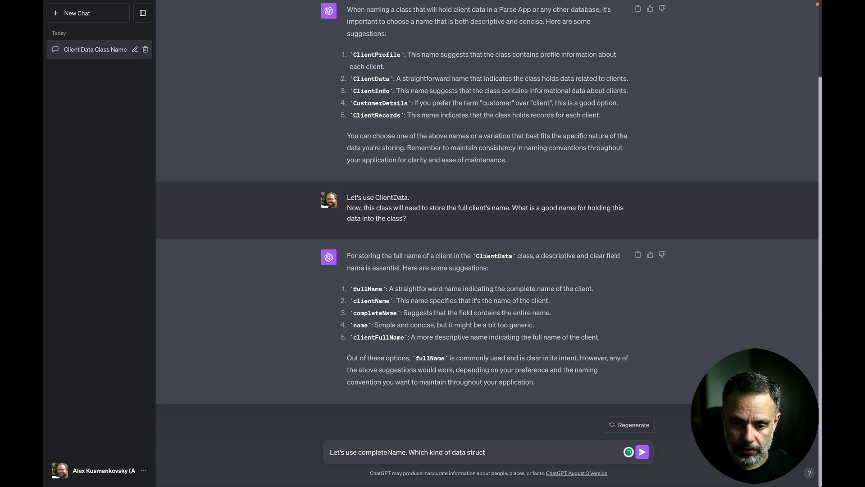
pyautogui.write('ure is ideal to h')
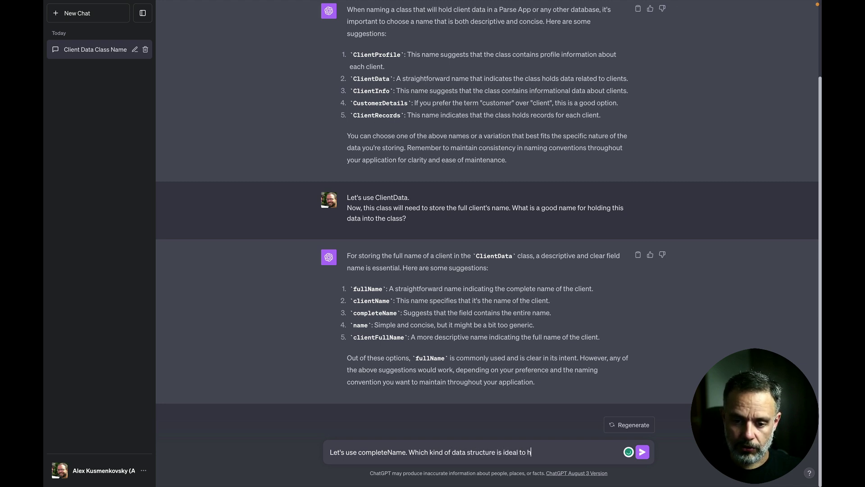
pyautogui.write('old this kind of data?')
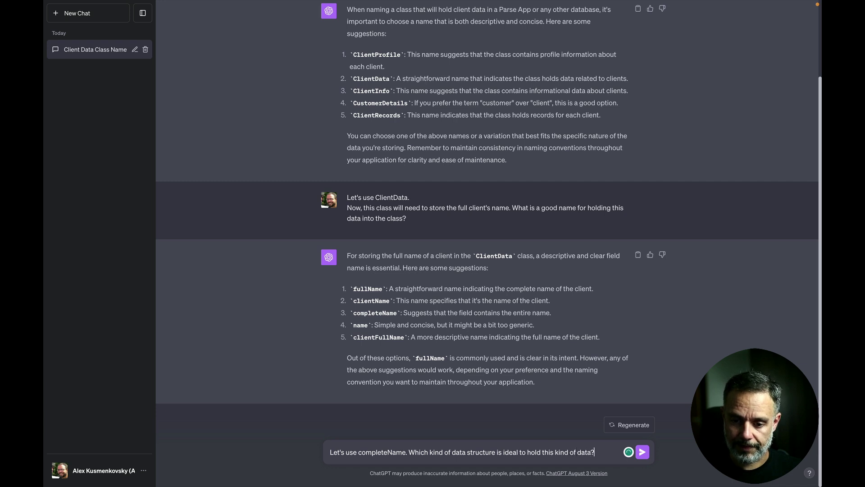
pyautogui.press('Return')
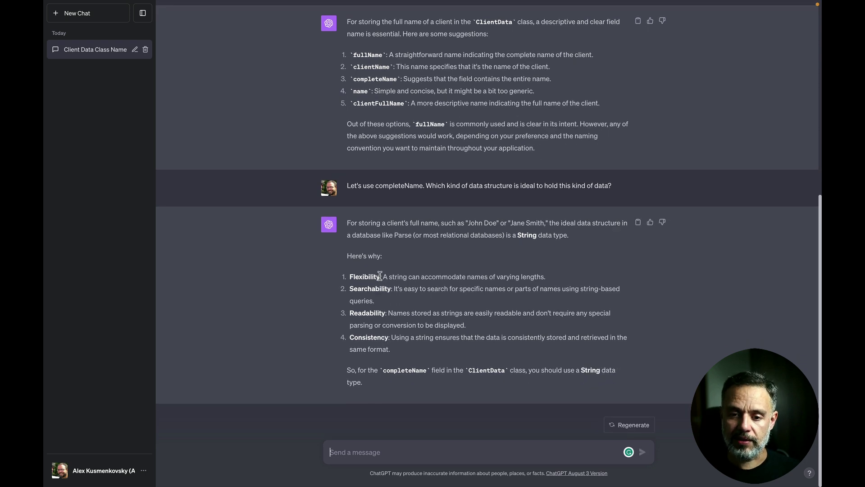
# Reply "Let's use String then." and ask on a new line which data type and name suit the client's birth date.
pyautogui.write("Let's use String then.")
pyautogui.hotkey('shift', 'Return')
pyautogui.write('I will alsoneed')
pyautogui.press('BackSpace')
pyautogui.press('BackSpace')
pyautogui.press('BackSpace')
pyautogui.write('d to s')
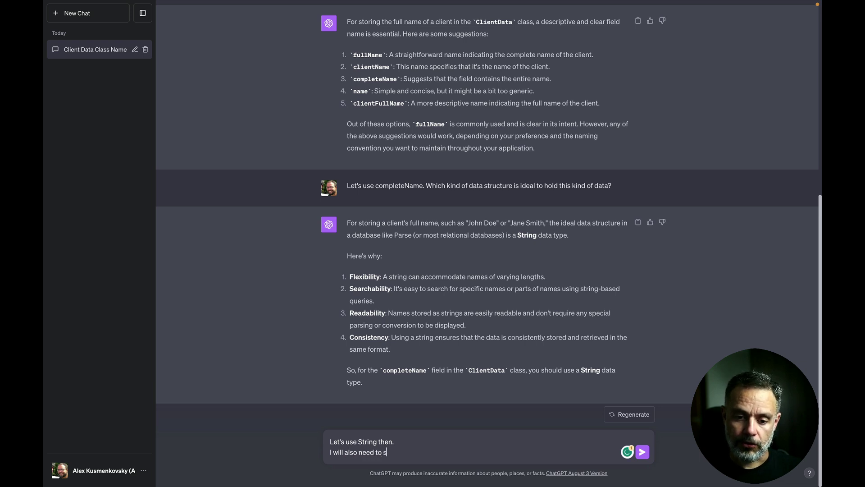
pyautogui.write('tore the birth date')
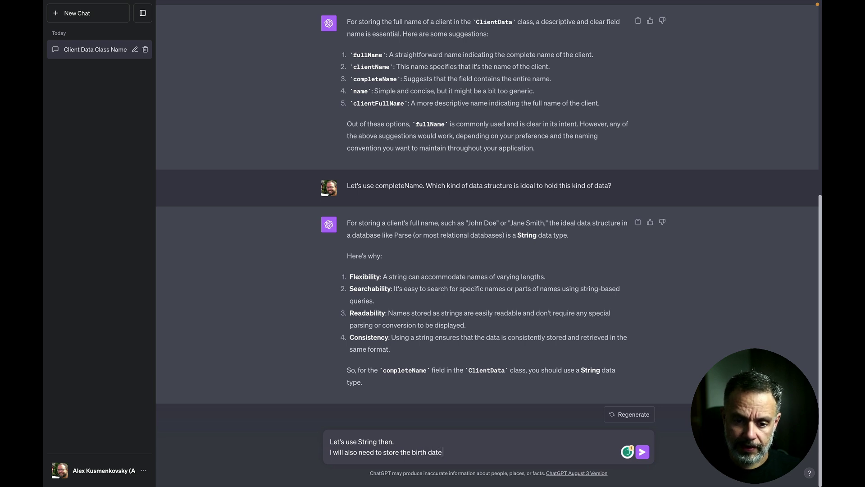
pyautogui.write(' of the client. What data type is id')
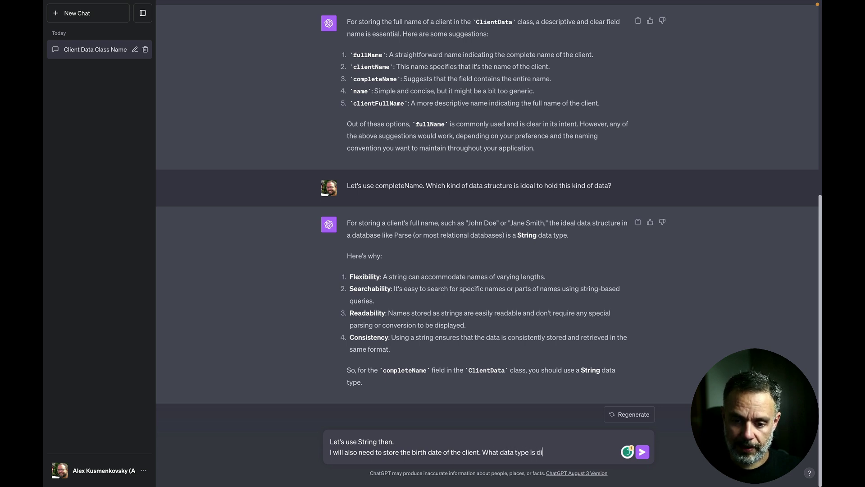
pyautogui.write('eal for t')
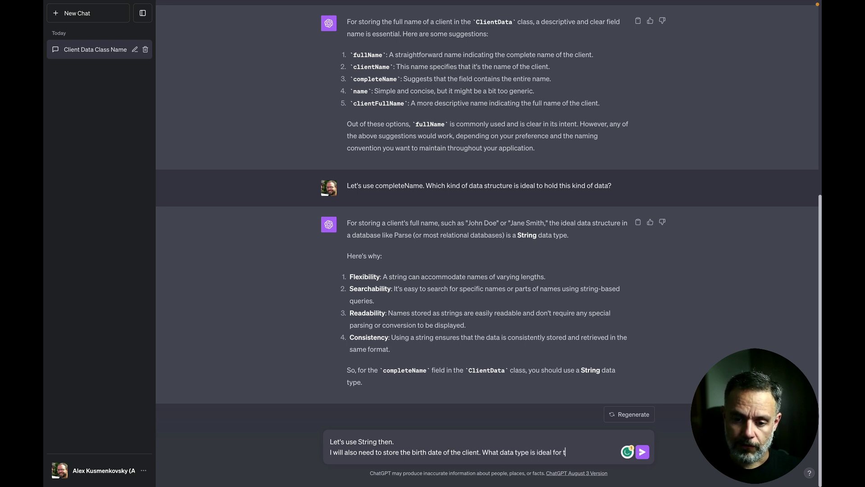
pyautogui.write('his and how should it be n')
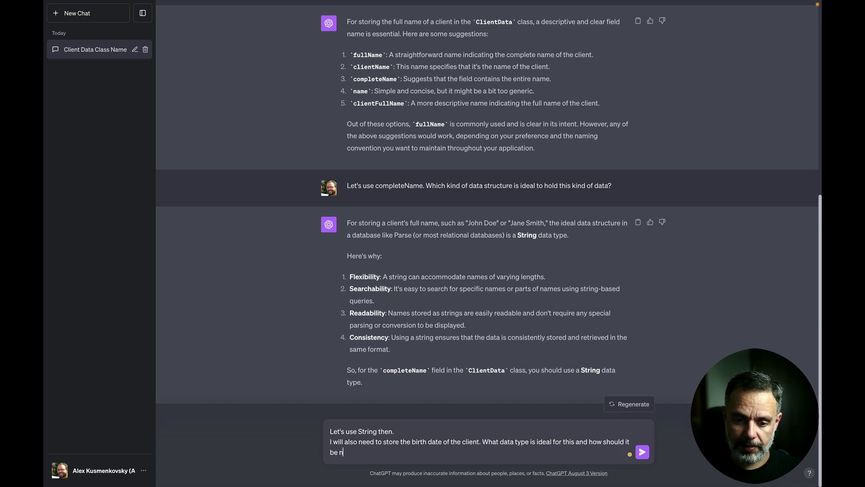
pyautogui.write('amed?')
pyautogui.press('Return')
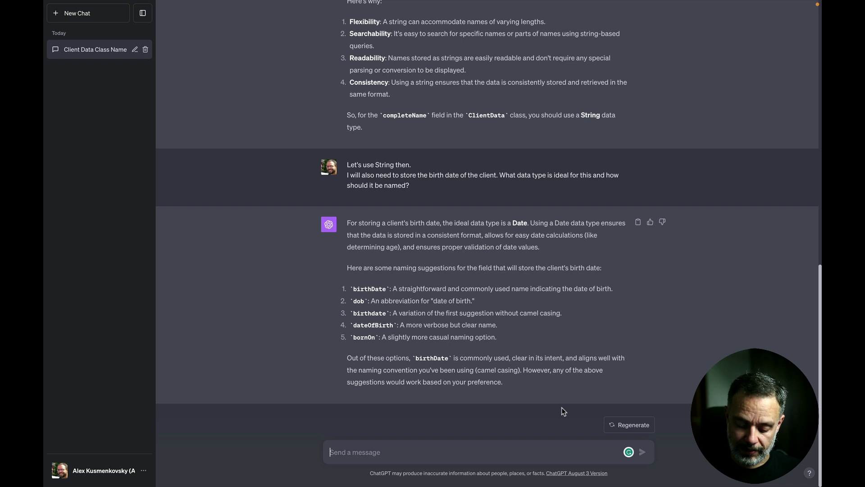
# Start the reply with "Let's use birthDate and use the data type Date as you suggested.".
pyautogui.write("Let's")
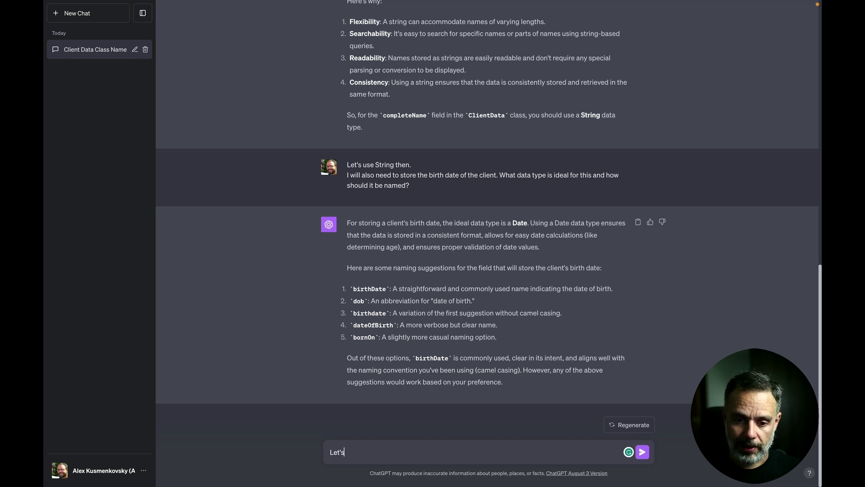
pyautogui.write(' use birt')
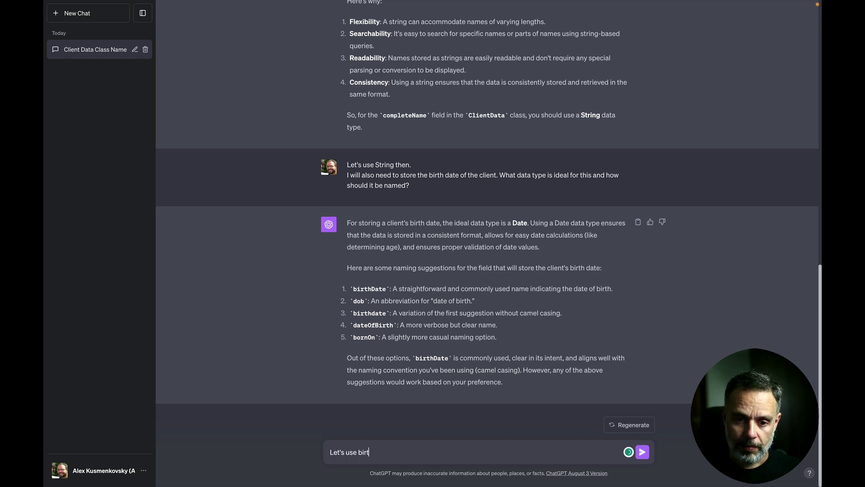
pyautogui.write('hDate and ')
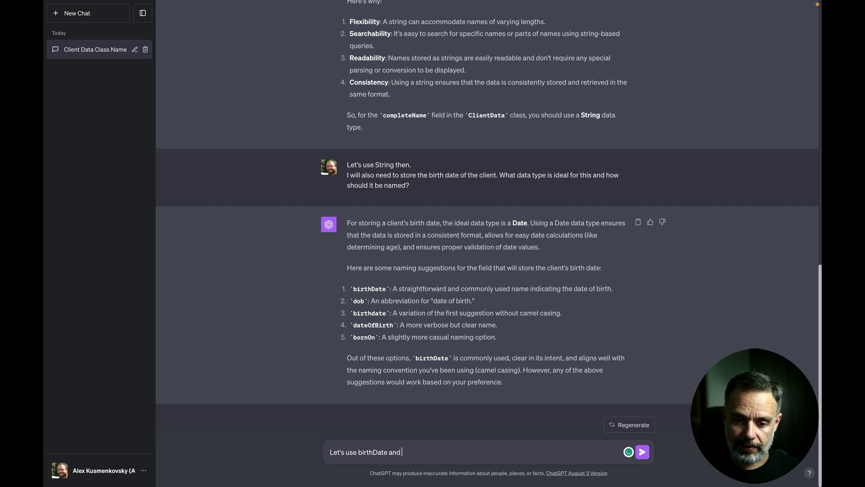
pyautogui.write('use the data type Dae')
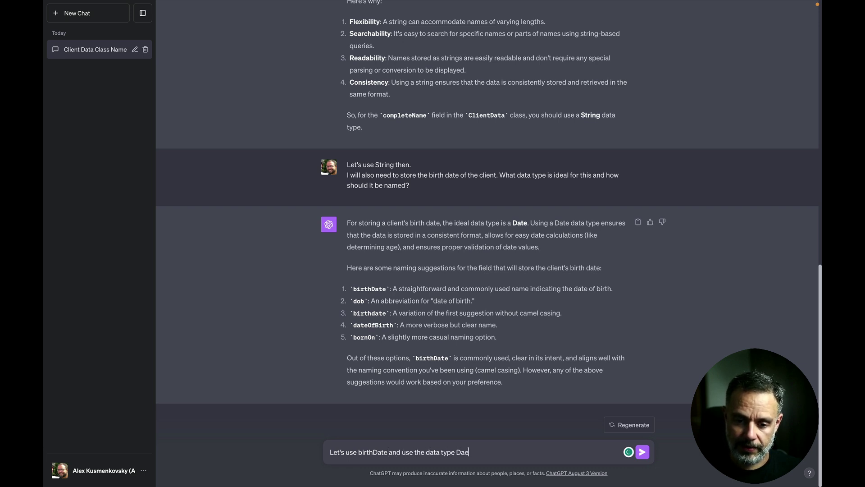
pyautogui.press('BackSpace')
pyautogui.write('te')
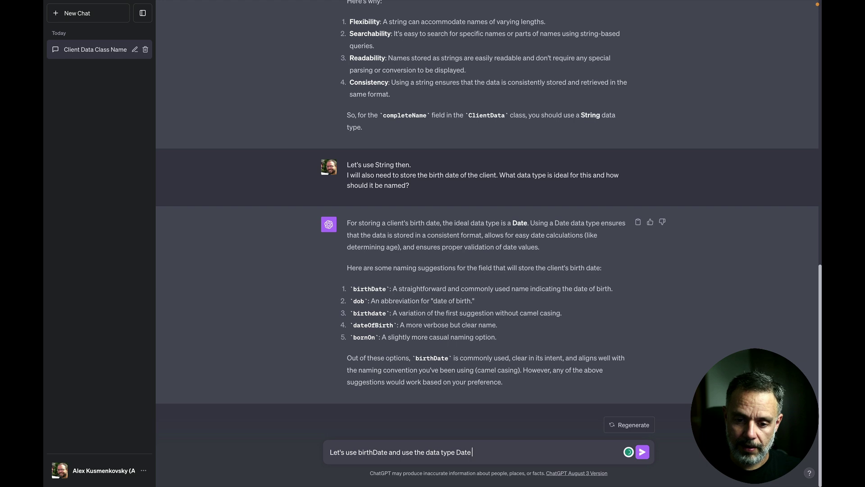
pyautogui.write(' as you suggeste')
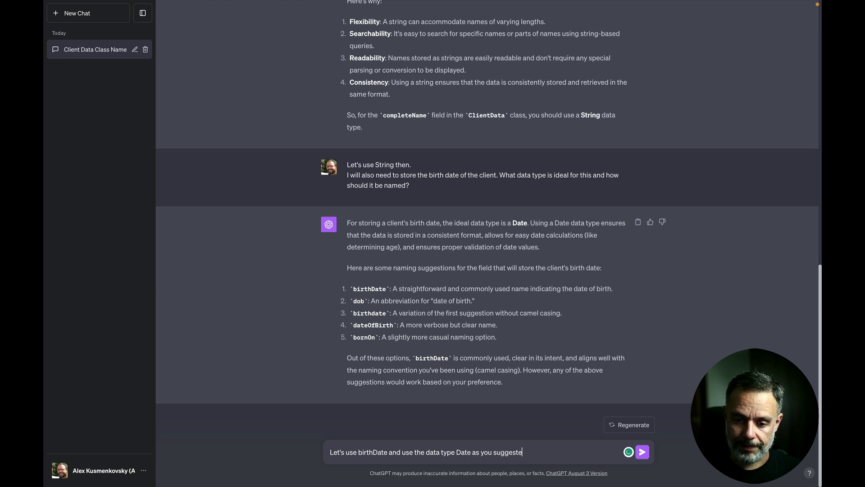
pyautogui.write('d.')
# Add on a new line of the message "Now, these clients can also have partners that are also clients.".
pyautogui.hotkey('shift', 'Return')
pyautogui.write('Now, this')
pyautogui.write('se')
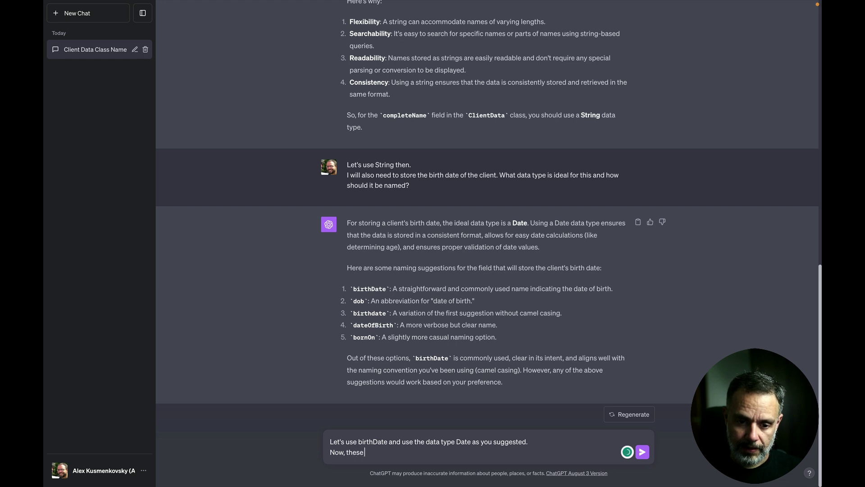
pyautogui.write(' clients can also have partnerss')
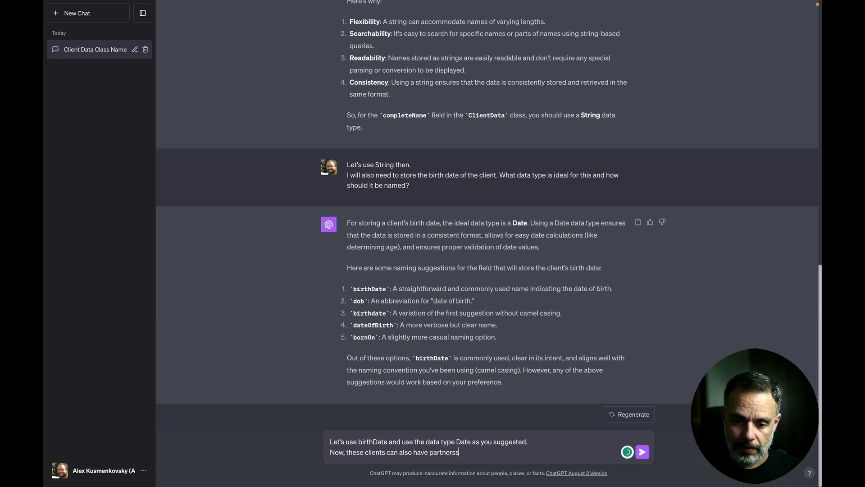
pyautogui.press('BackSpace')
pyautogui.write('that are')
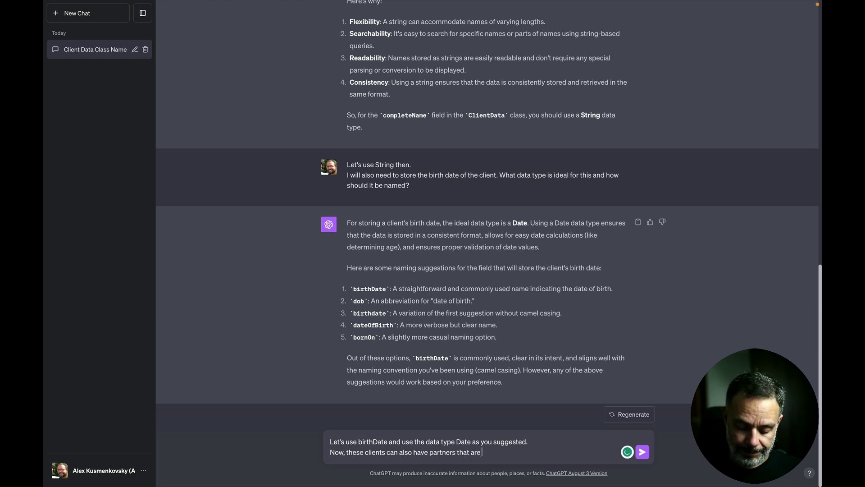
pyautogui.write(' aldo')
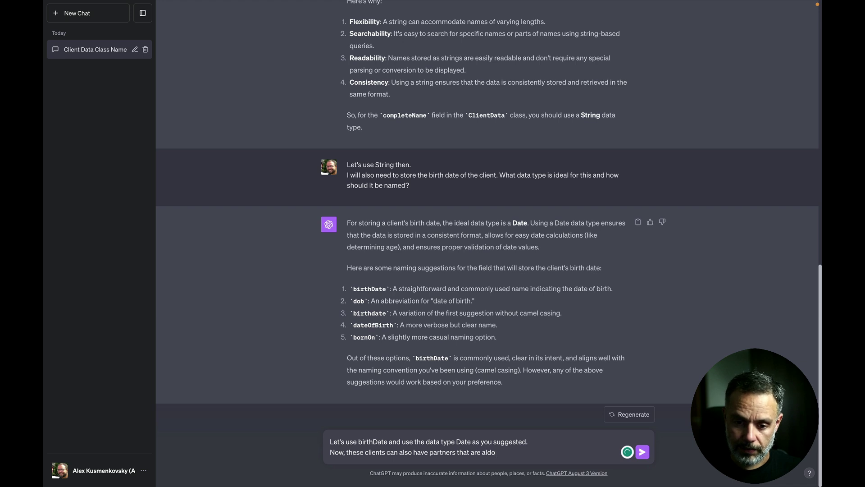
pyautogui.press('BackSpace')
pyautogui.press('BackSpace')
pyautogui.write('so ')
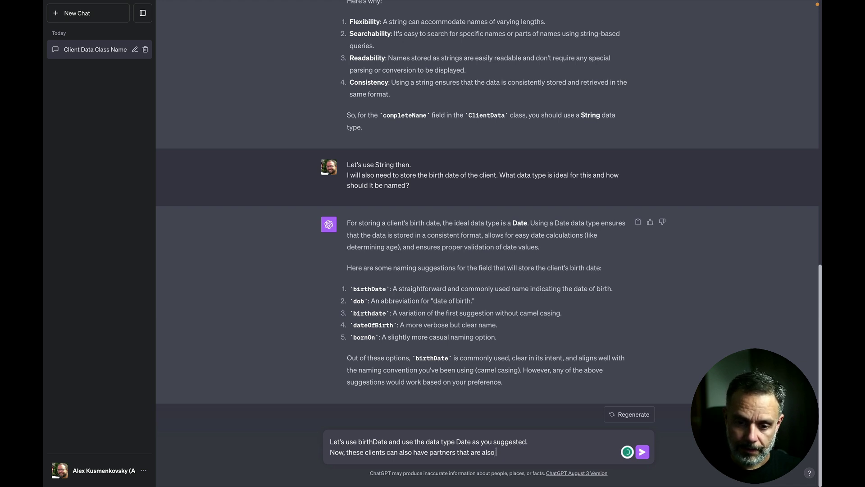
pyautogui.write('clients. How')
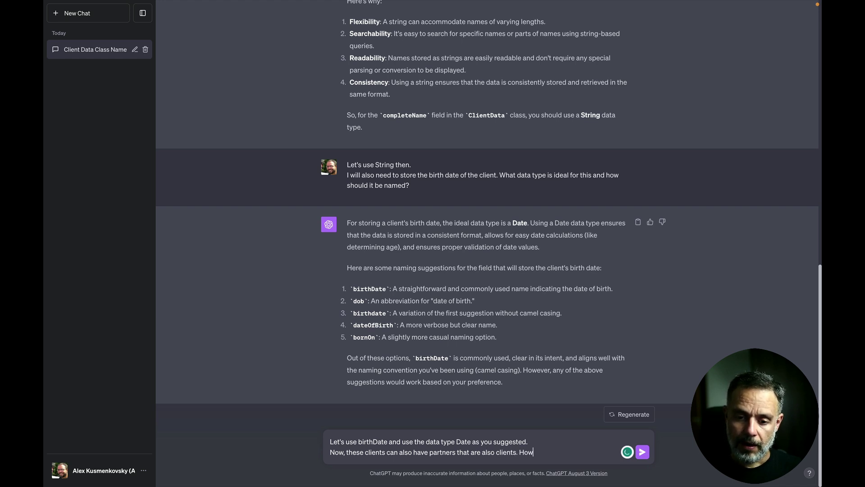
# Complete the message with "How should I store this information and what is a good name for the property?" and send it.
pyautogui.write(' should I store this information')
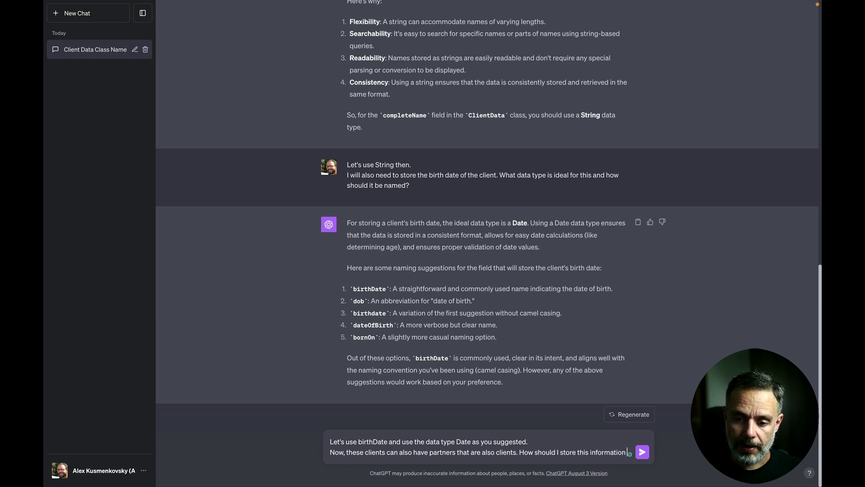
pyautogui.write(' and wha')
pyautogui.press('BackSpace')
pyautogui.press('BackSpace')
pyautogui.write('wh')
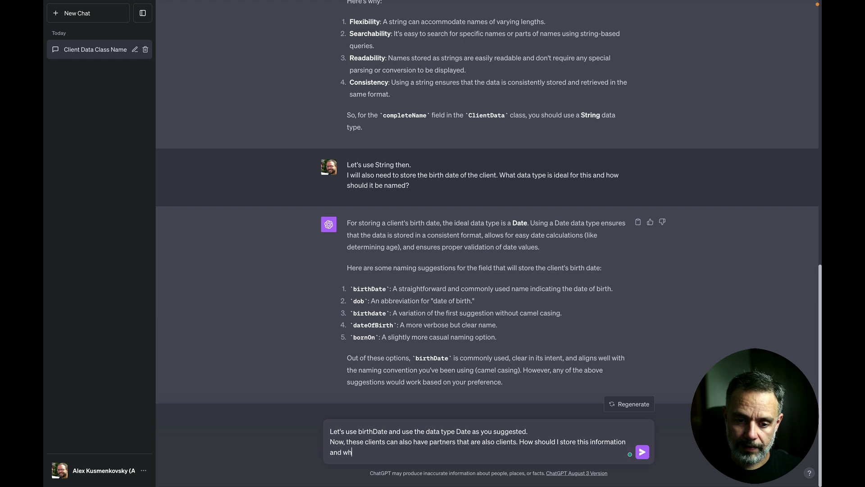
pyautogui.write('at is a good name')
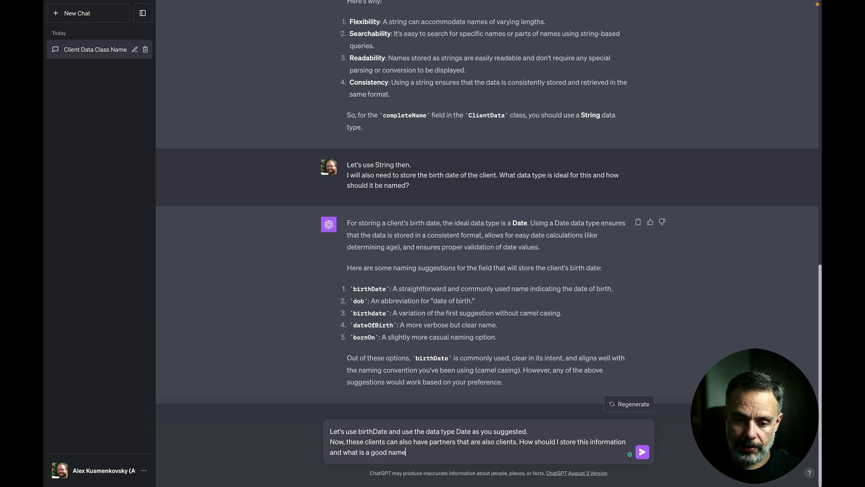
pyautogui.write(' for the property?')
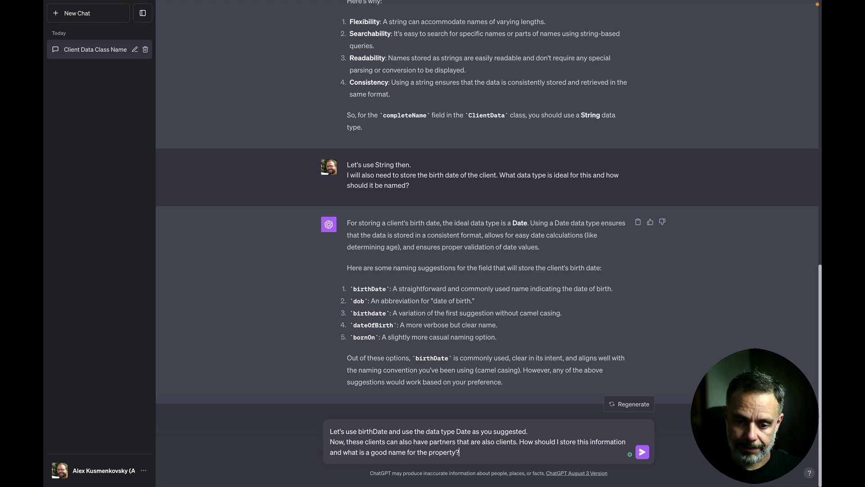
pyautogui.press('Return')
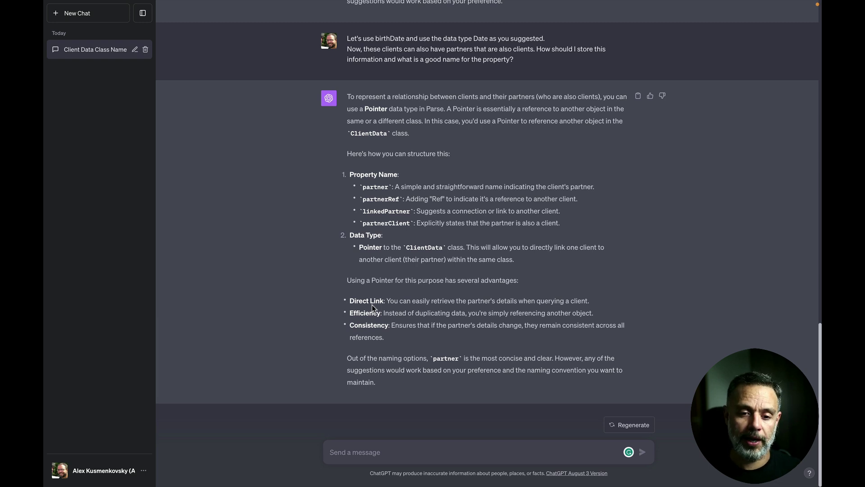
# Start the reply with "Let's user Pointer then and let's call it partner.".
pyautogui.write("Let's use")
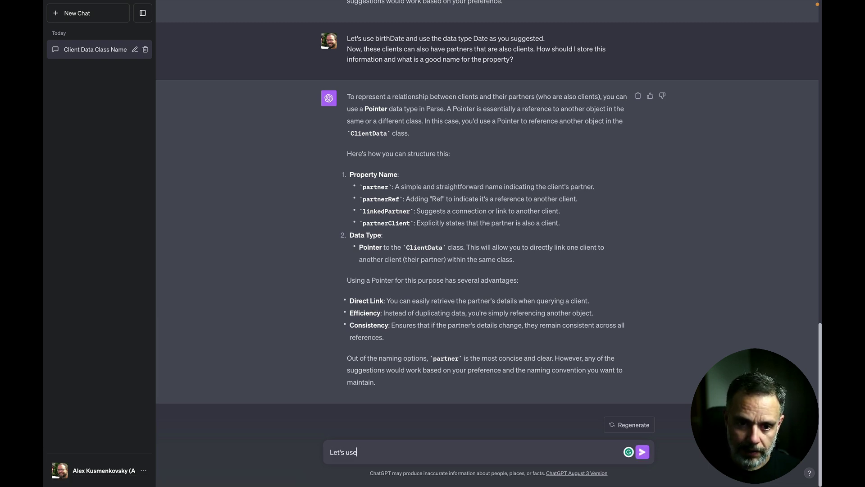
pyautogui.write('r Pointer')
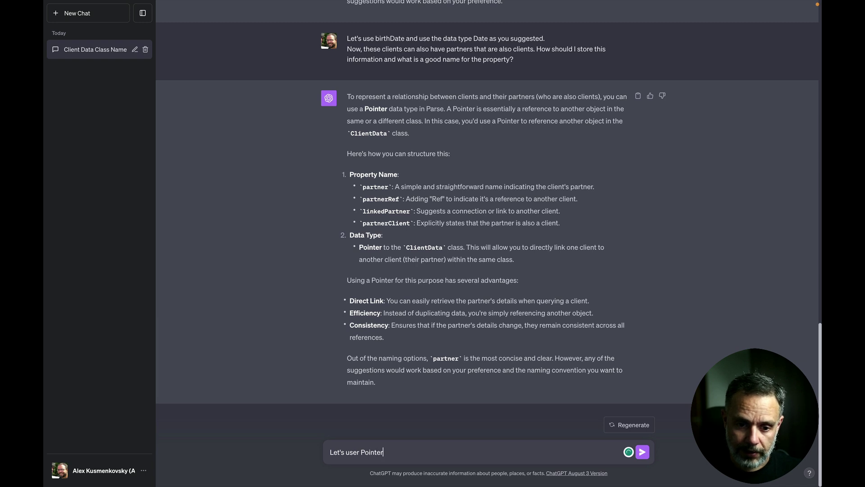
pyautogui.write(' then and')
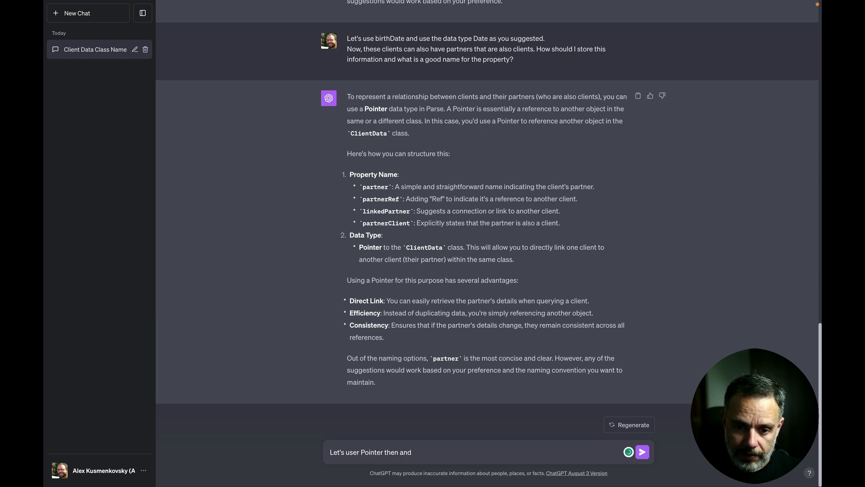
pyautogui.write(" let's call it partner")
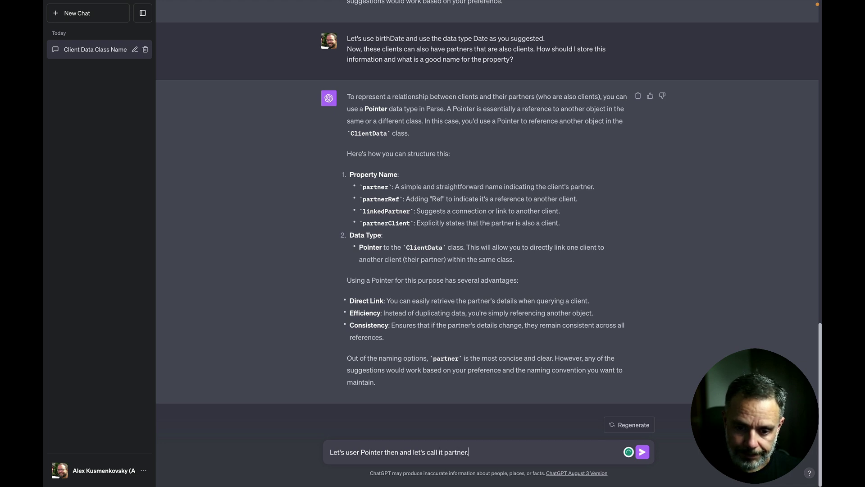
pyautogui.write('.')
# Ask on a new line how to store in the class whether the client is active or not and what to name it, and send.
pyautogui.hotkey('shift', 'Return')
pyautogui.write('Now')
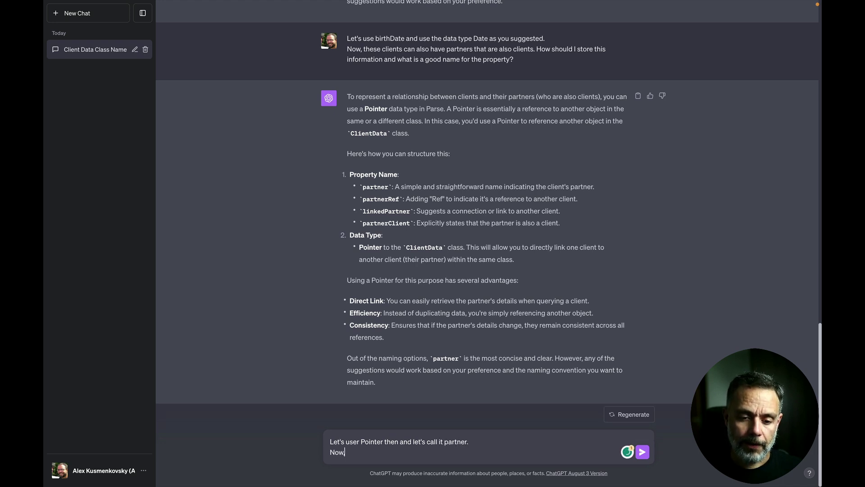
pyautogui.write(', I also nee')
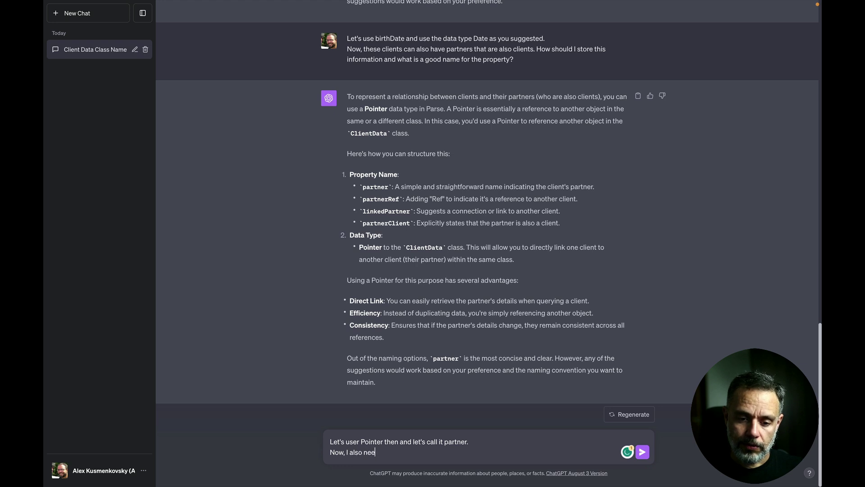
pyautogui.write('d toknow if the client is')
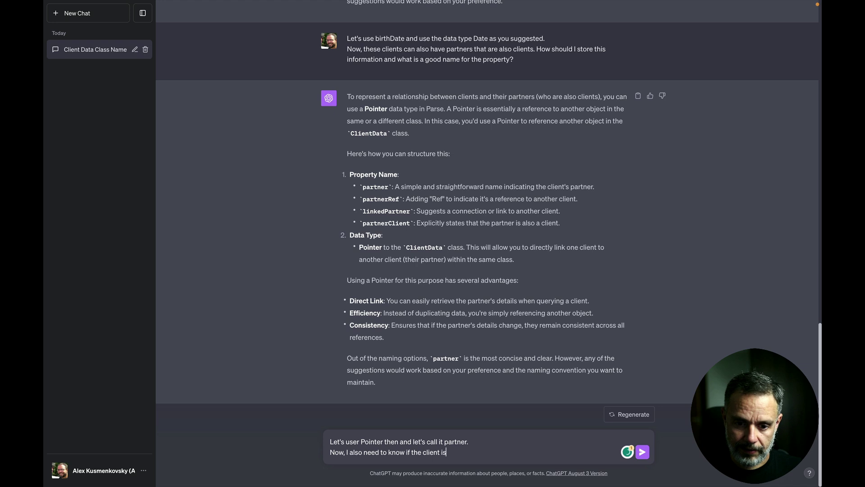
pyautogui.write(' active or nor. How can I store')
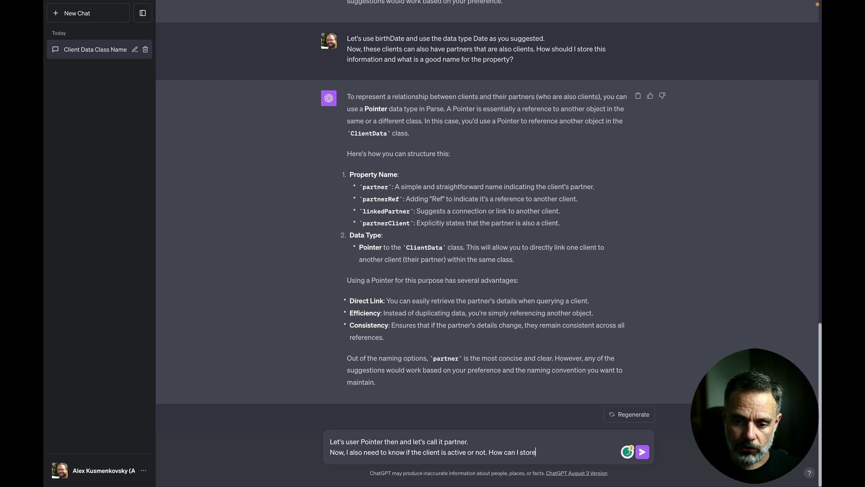
pyautogui.write(' this into the')
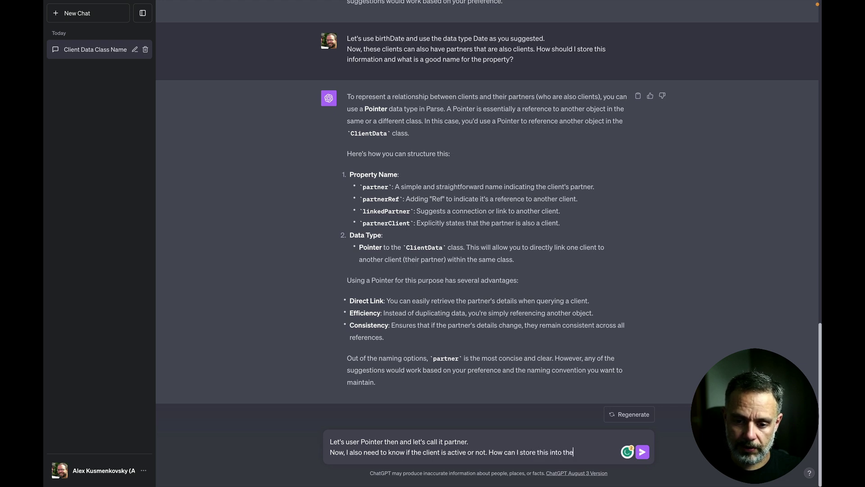
pyautogui.write(' class and wha')
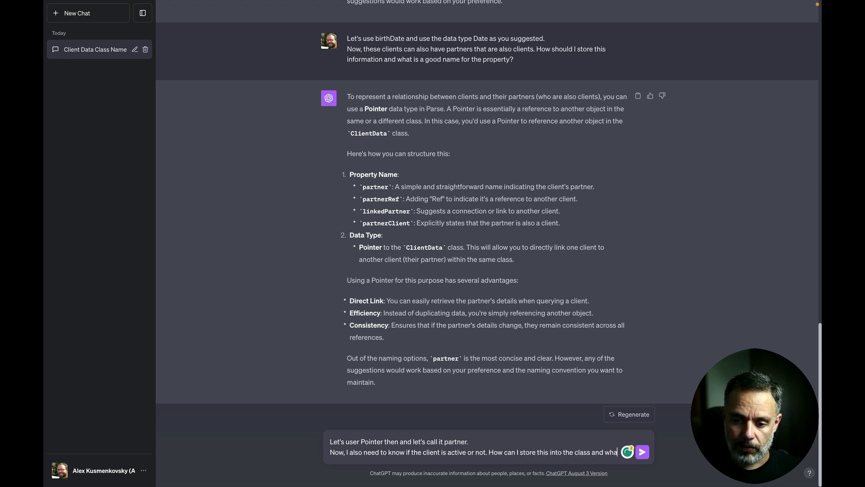
pyautogui.write('t is a good name for it?')
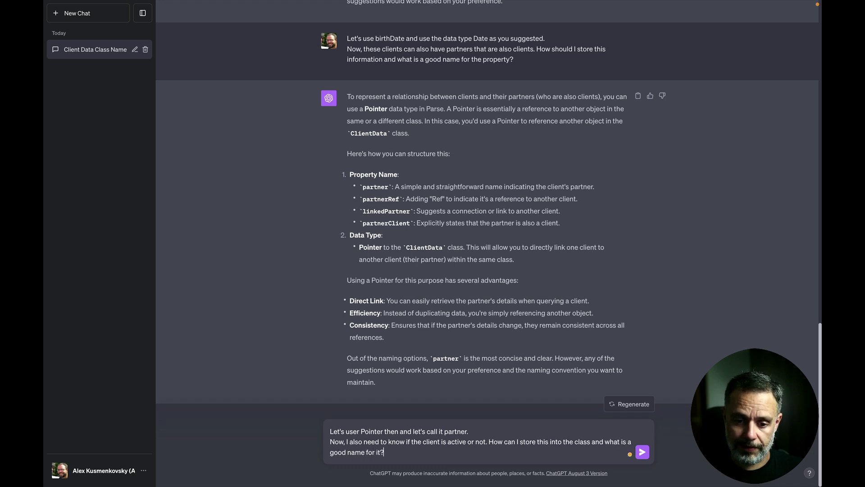
pyautogui.press('Return')
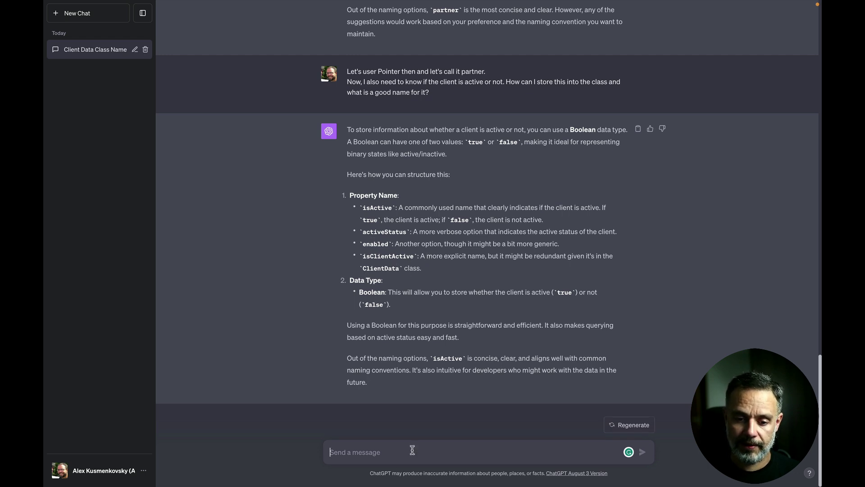
# Start the reply with "Let's use Boolean and call it isActive.".
pyautogui.write("Let's use")
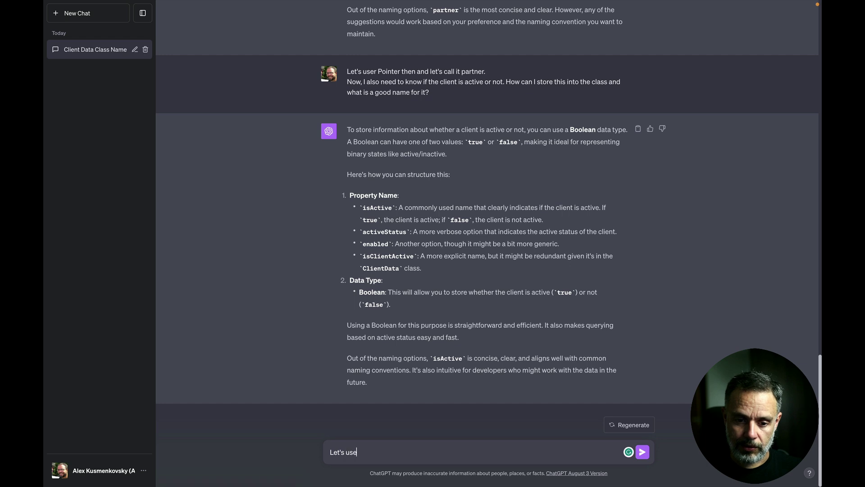
pyautogui.write(' Boolean and')
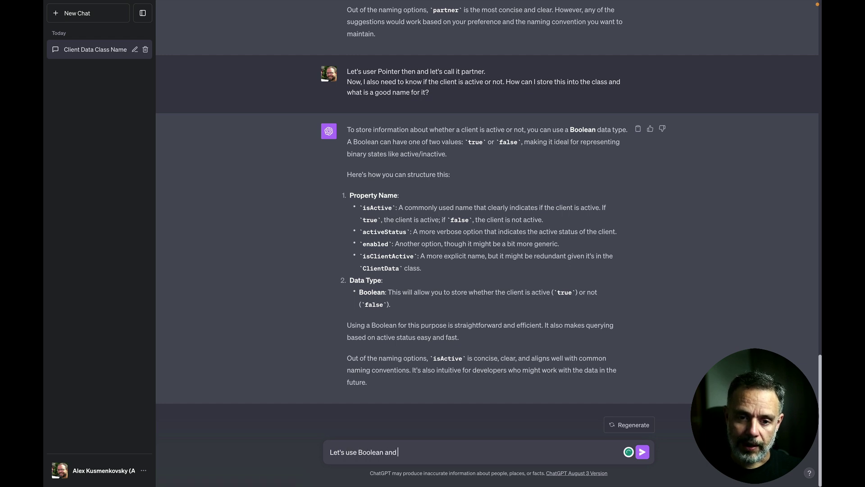
pyautogui.write(' call it isA')
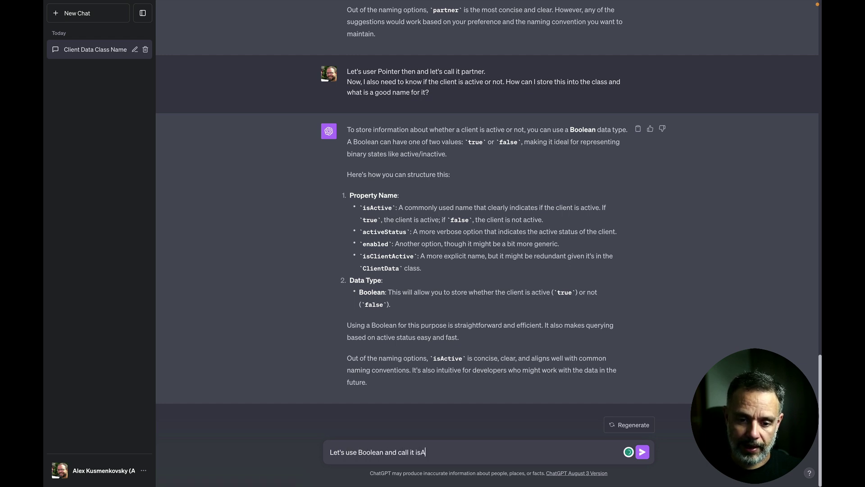
pyautogui.write('ctive.')
# Say on a new line that the client's geographical position must be stored, ask which data type is ideal and how to name it, and send.
pyautogui.hotkey('shift', 'Return')
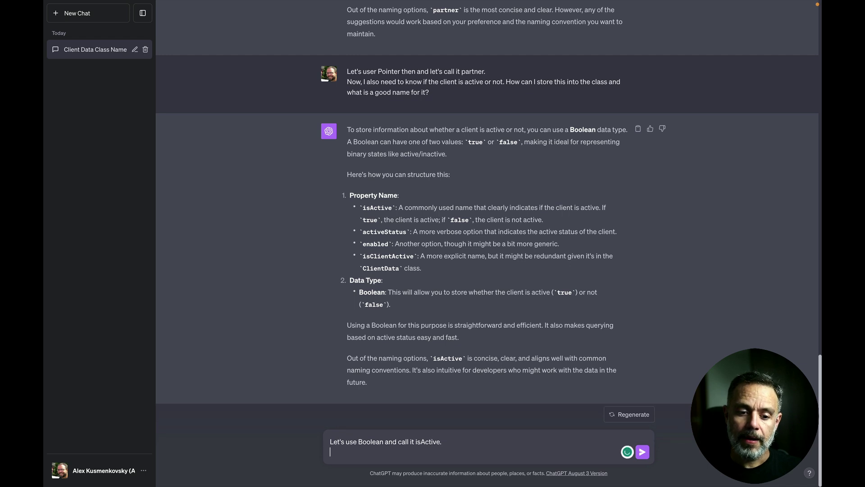
pyautogui.write('Last bo')
pyautogui.write('t not least, I need to store the')
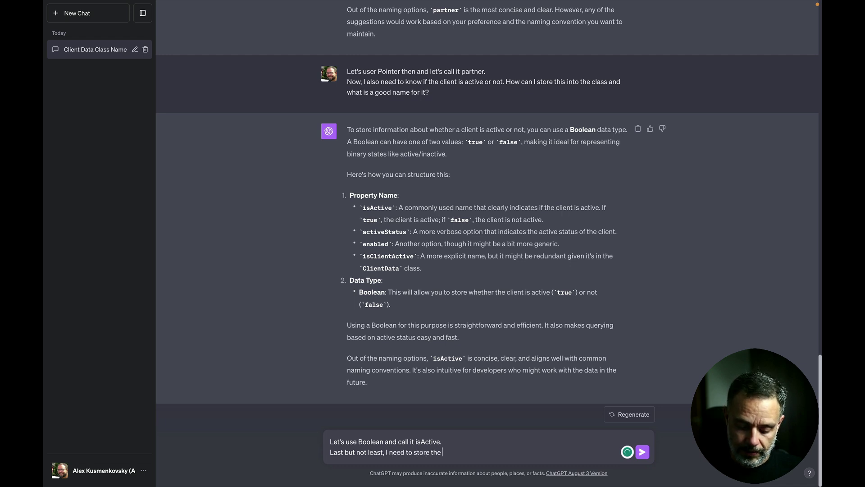
pyautogui.write(' geographical poisition of a')
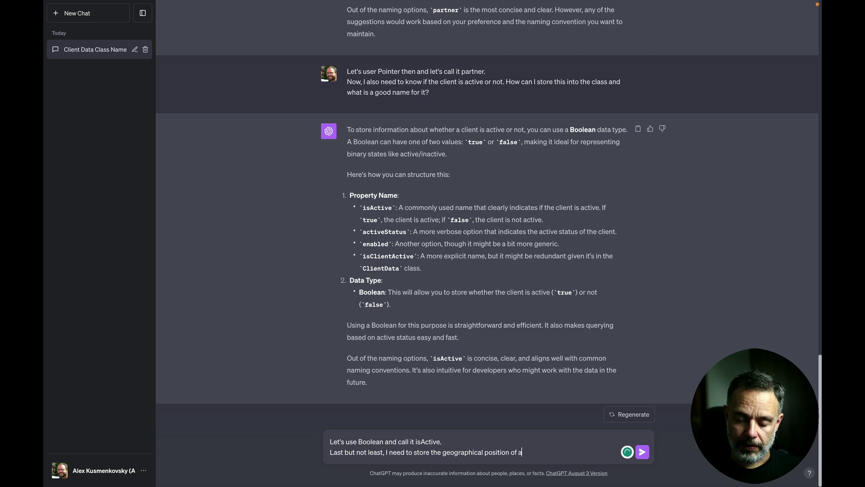
pyautogui.write('client so I can know wh')
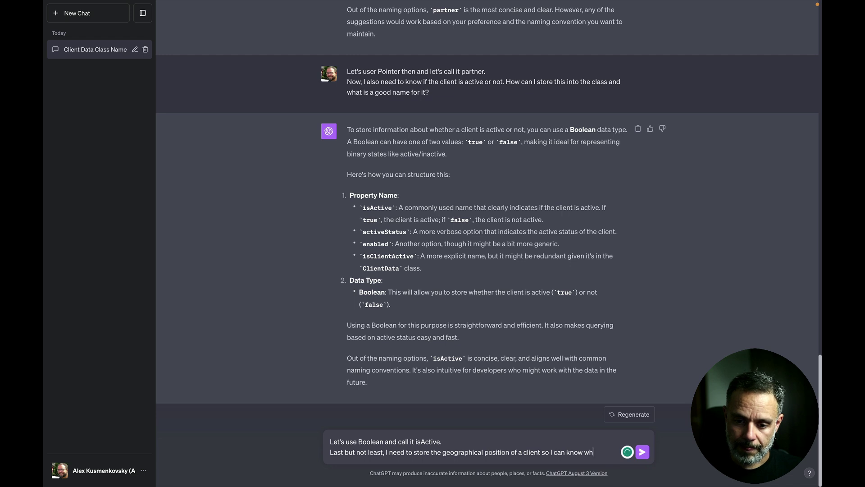
pyautogui.write('rre that clie')
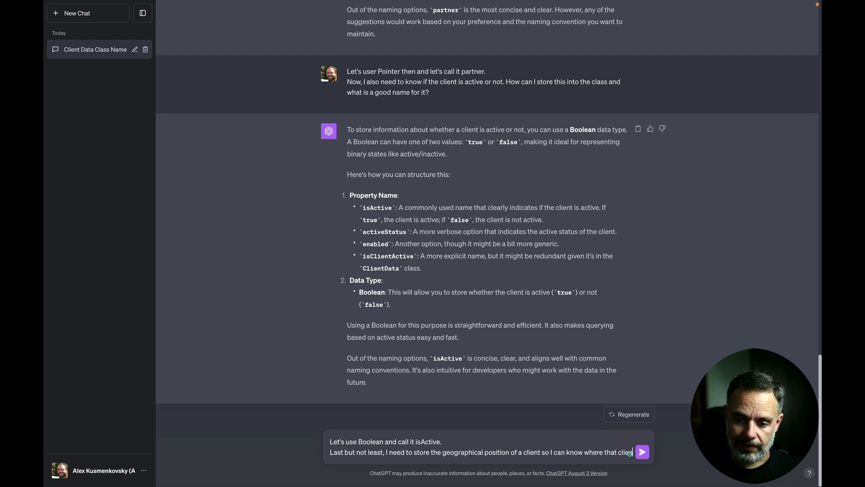
pyautogui.write('nt is. What')
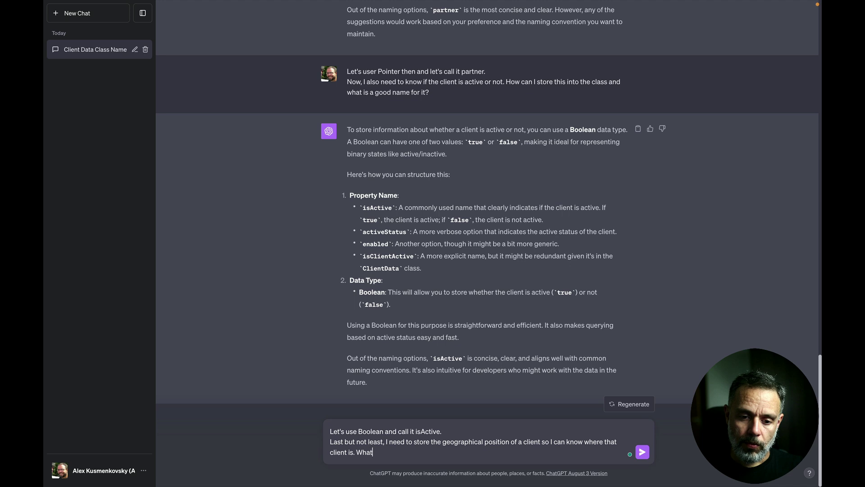
pyautogui.write(' data ty p')
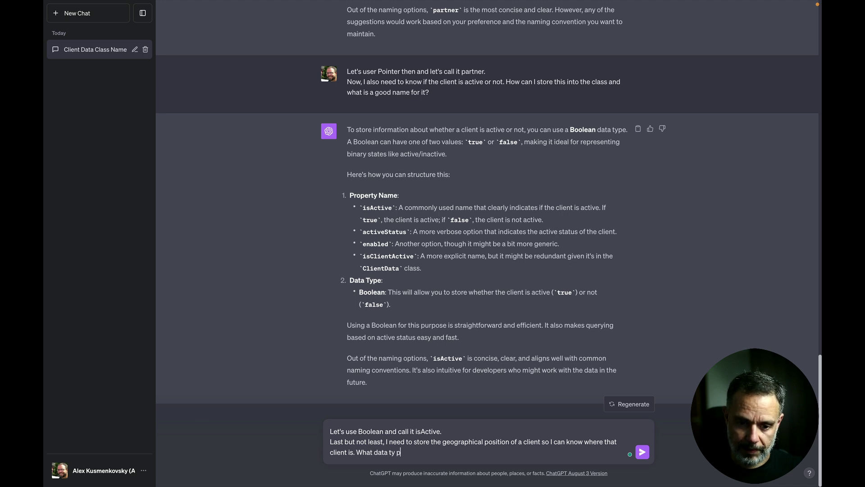
pyautogui.write('pe is adeal for this and how should I na me it?')
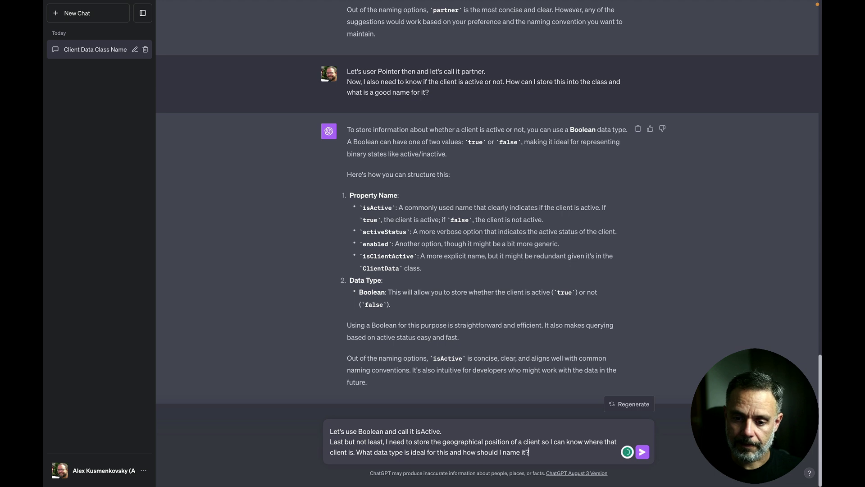
pyautogui.press('Return')
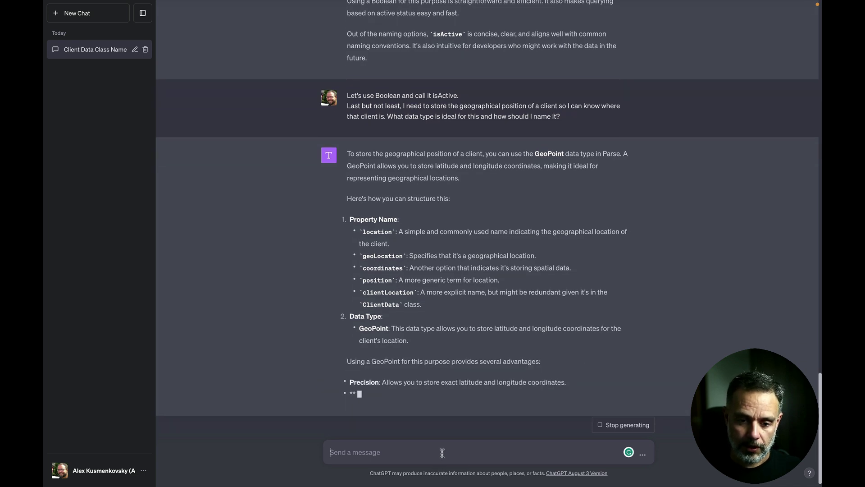
# Start the reply with "Let's call it location and use GeoPoint as you selected.".
pyautogui.write("Let's call it location and us")
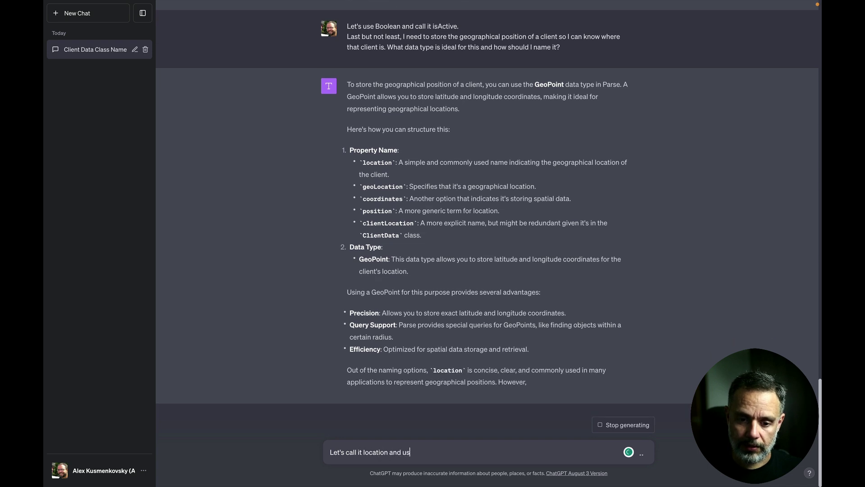
pyautogui.write('e GeoPoint ')
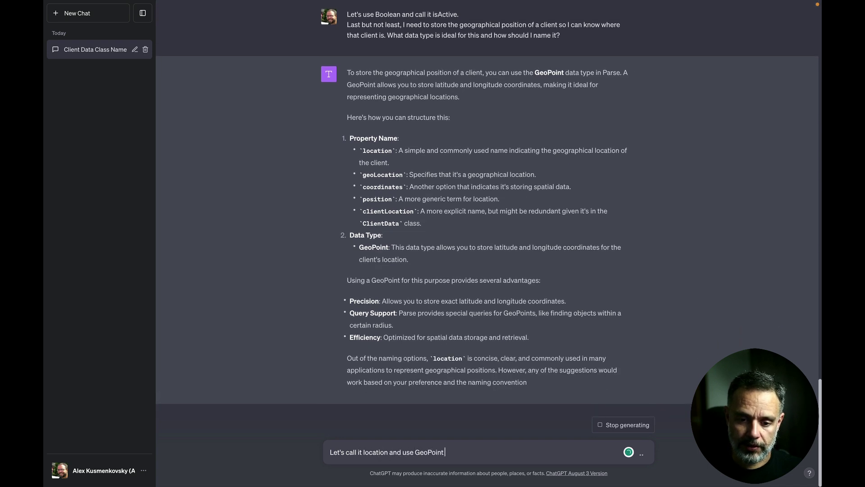
pyautogui.write('as you selected.')
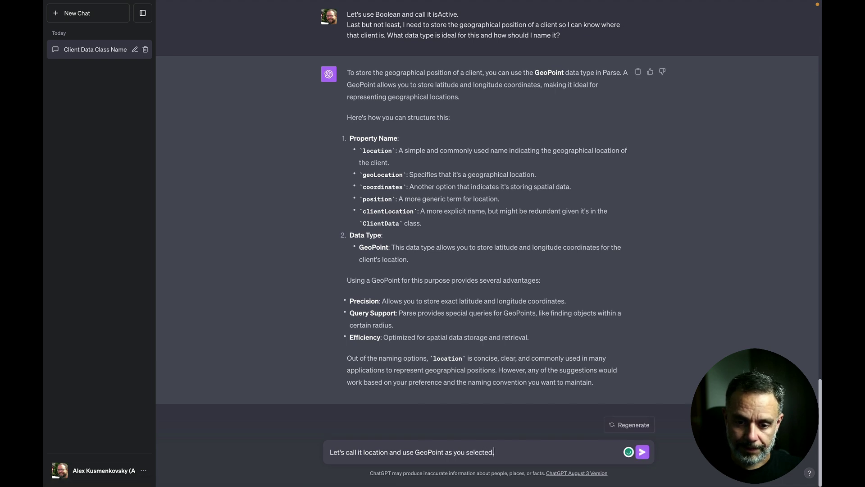
# State on a new line that a picture of the client also needs storing and that the client will submit the picture file to the app.
pyautogui.hotkey('shift', 'Return')
pyautogui.write('Oh, I forgo')
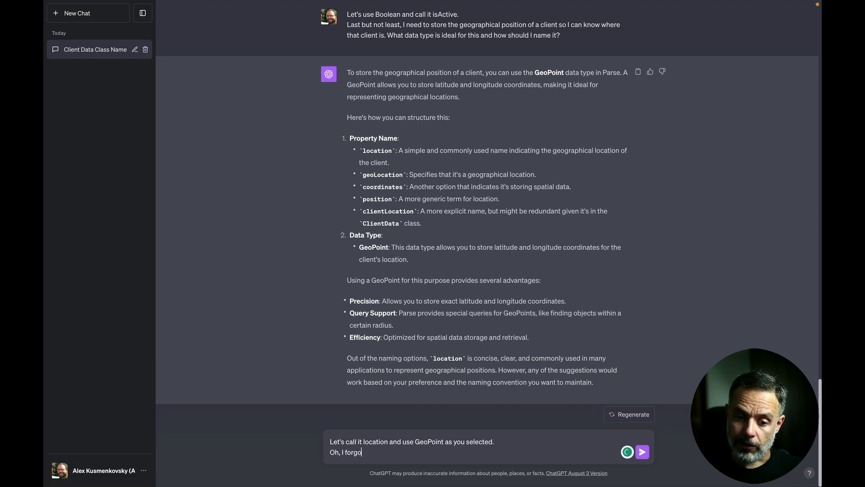
pyautogui.write('to I will a')
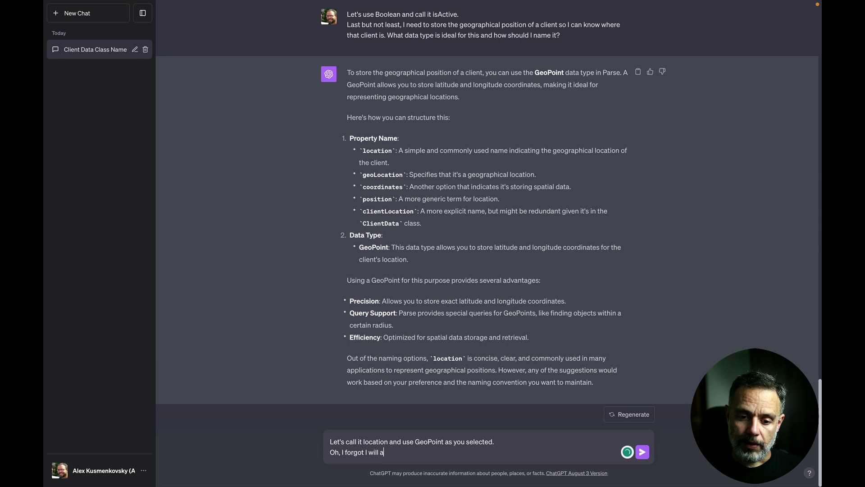
pyautogui.write('lso need to store')
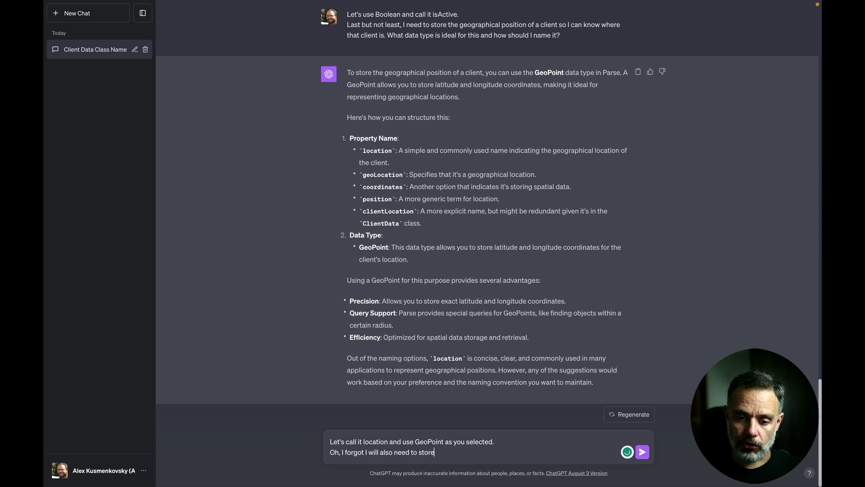
pyautogui.write(' a picture')
pyautogui.write(' of the l')
pyautogui.write('ient. The client wi')
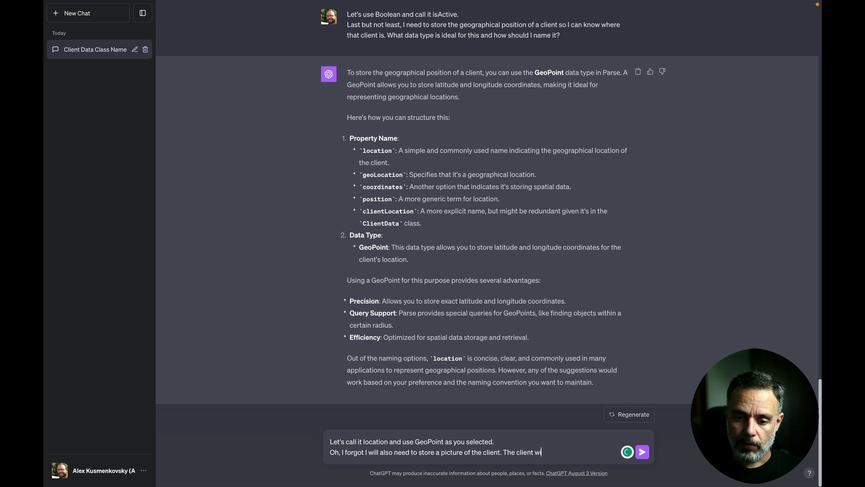
pyautogui.write('ll submit the picture file to the')
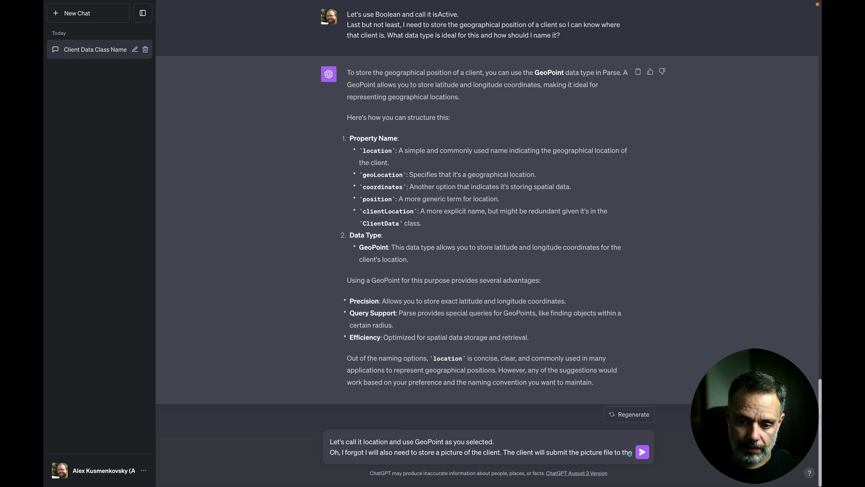
pyautogui.write(' app.')
# Add the line "How can I store it and how should I call it?" and send the message.
pyautogui.hotkey('shift', 'Return')
pyautogui.write('How can')
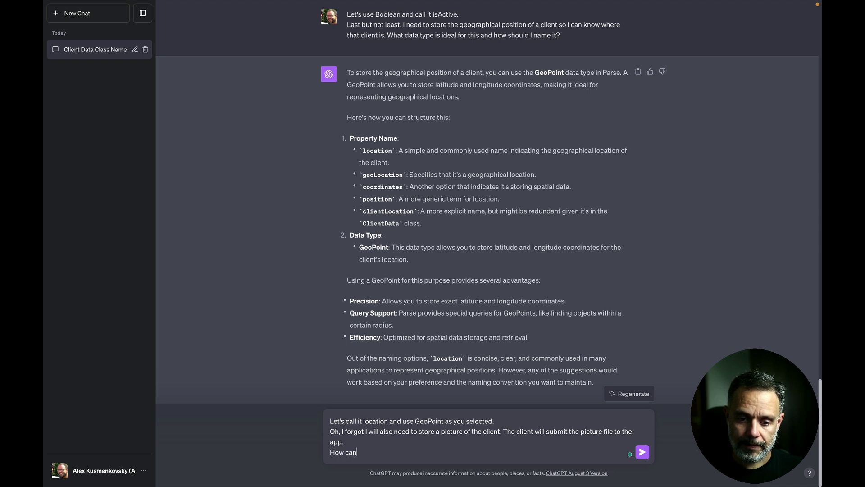
pyautogui.write(' I store it and how ')
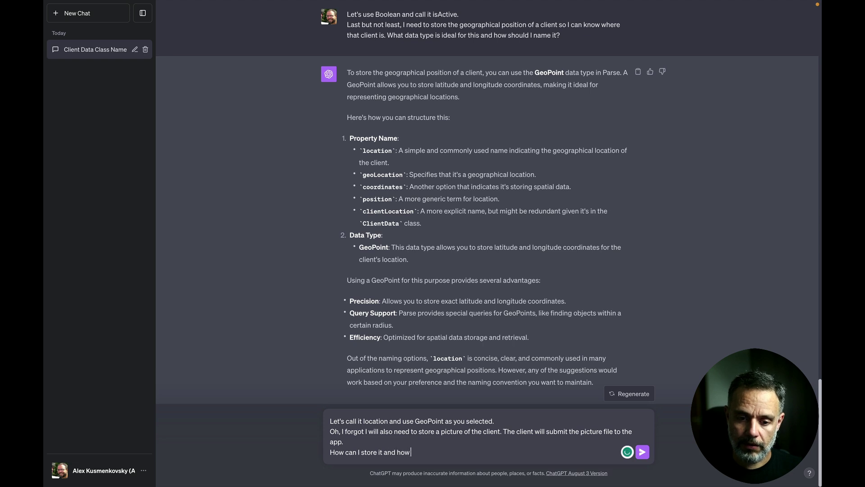
pyautogui.write('should I call')
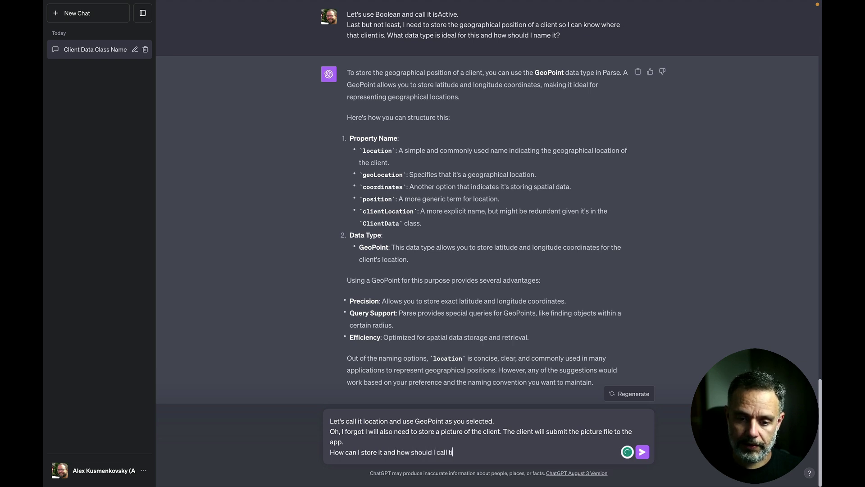
pyautogui.write(' it?')
pyautogui.press('Return')
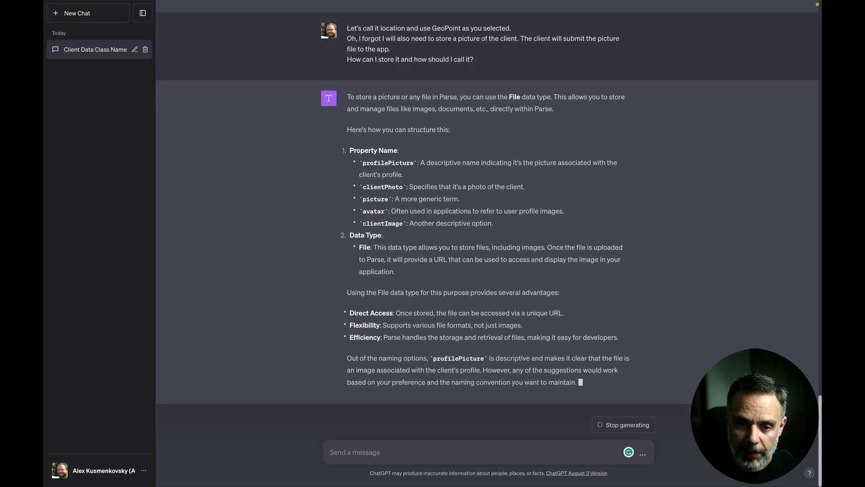
# Start the reply with "Let's use the File type and call it picture then.".
pyautogui.write("Let's")
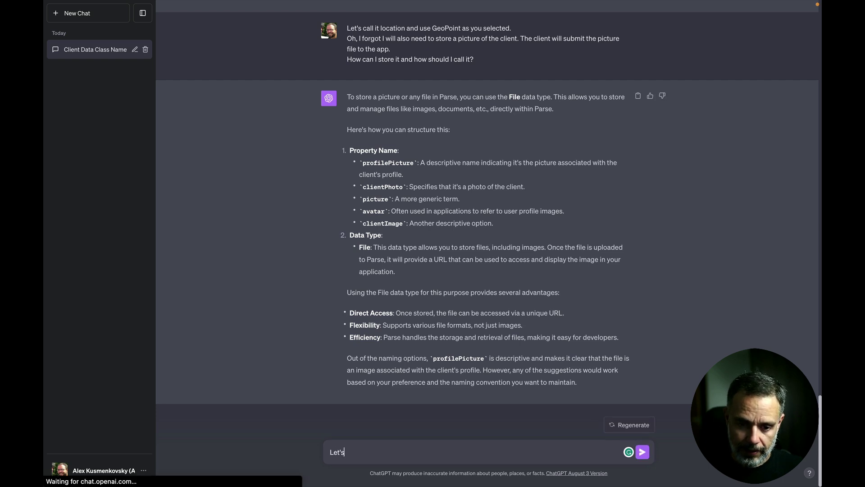
pyautogui.write(' use the File th')
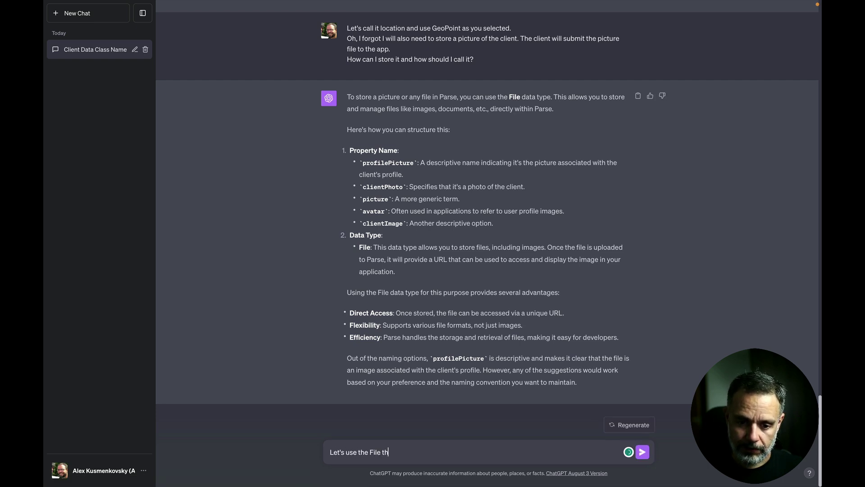
pyautogui.press('BackSpace')
pyautogui.write('ype and call ')
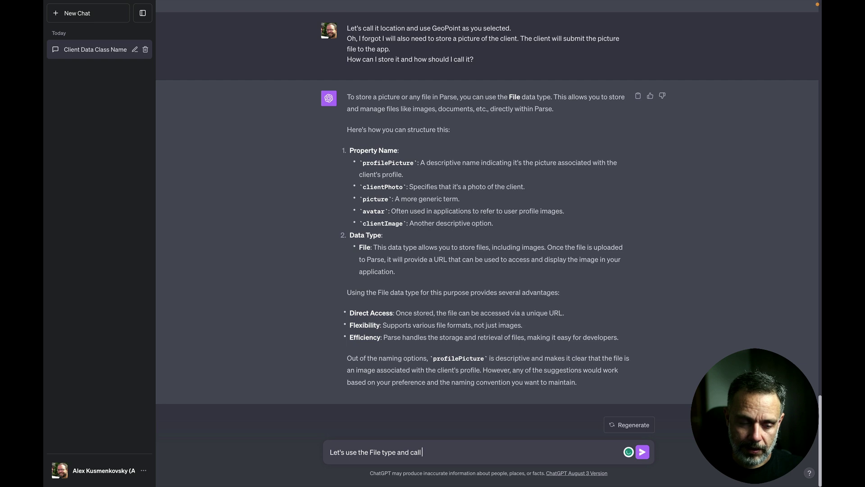
pyautogui.write('it picture then.')
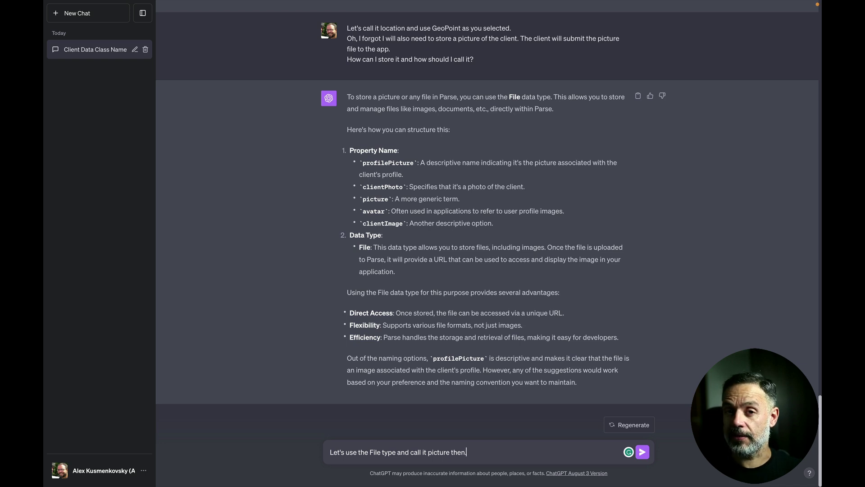
# Add on a new line "Let's also add a property to hold how many purchases the client has made. What is the", accepting the suggested verb correction.
pyautogui.hotkey('shift', 'Return')
pyautogui.write("Let's also a")
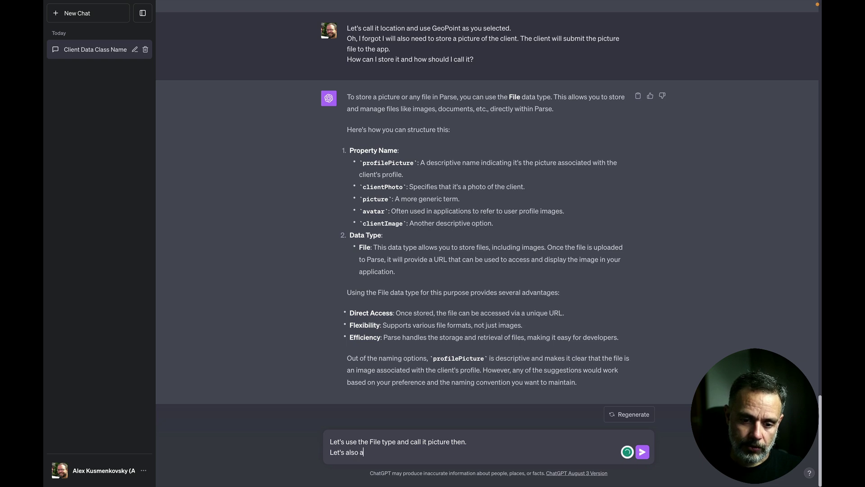
pyautogui.write('dd a property to hold how many purchases the client h')
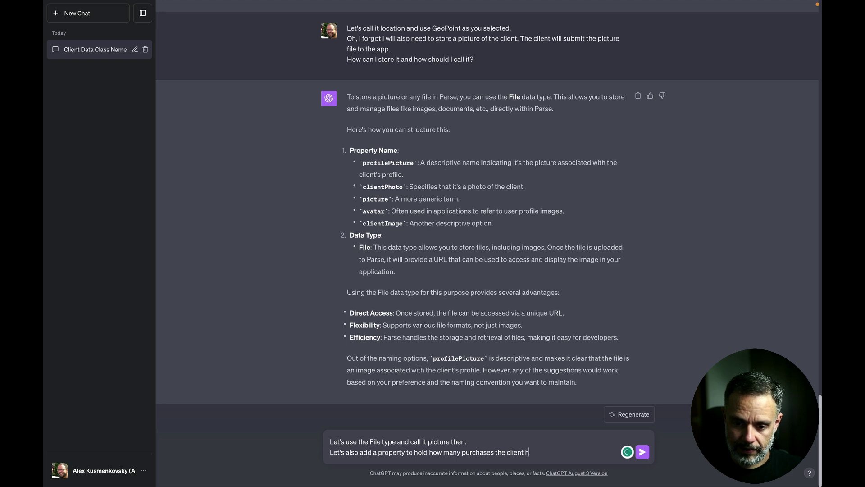
pyautogui.write('as done.')
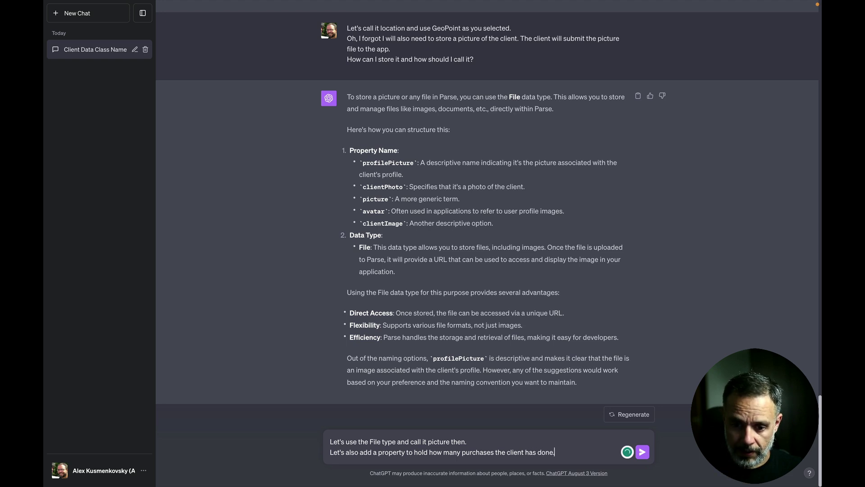
pyautogui.write(' What is the')
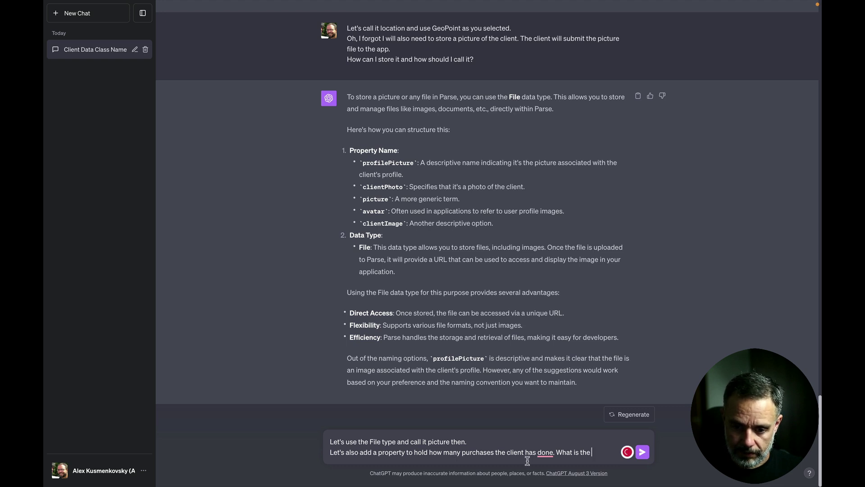
pyautogui.moveTo(540, 452)
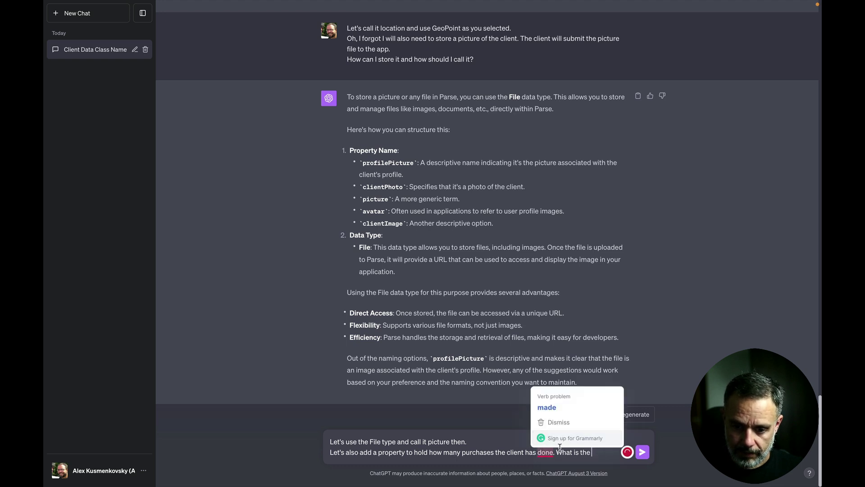
pyautogui.click(550, 408)
pyautogui.press('End')
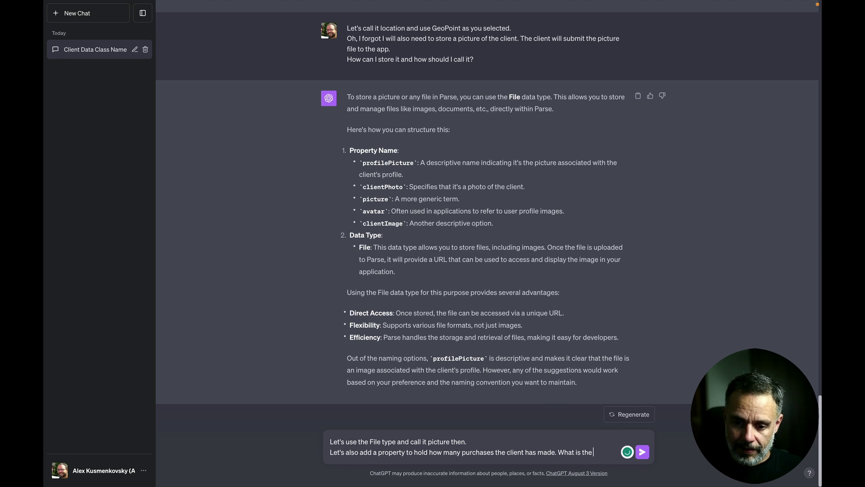
# Complete the question with "best data type and suggest a good name for it." and send the message.
pyautogui.write('best da')
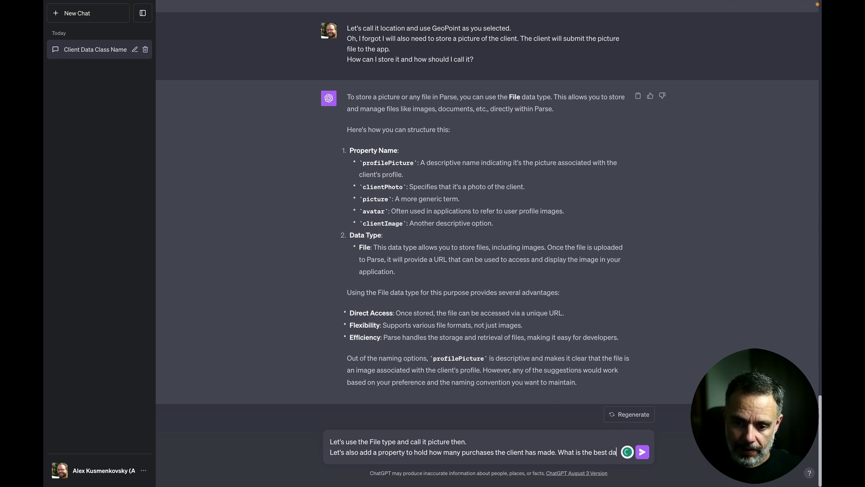
pyautogui.write('ta type and a ')
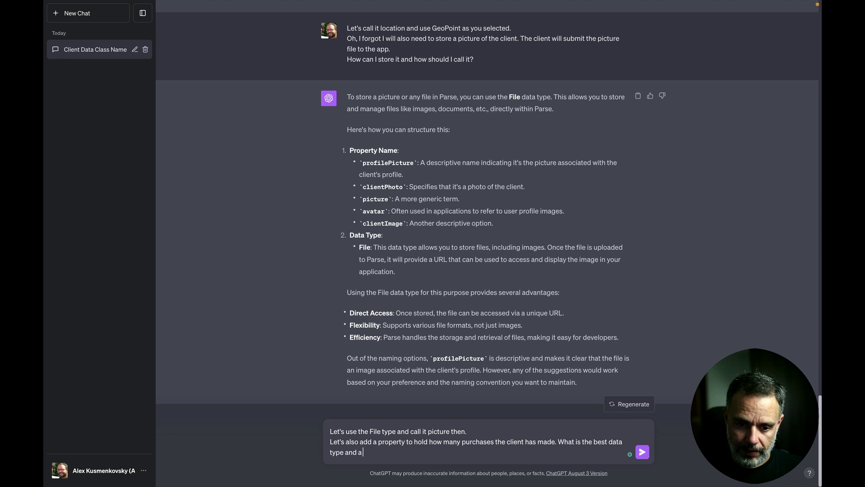
pyautogui.write('ggest a good name for it.')
pyautogui.press('Return')
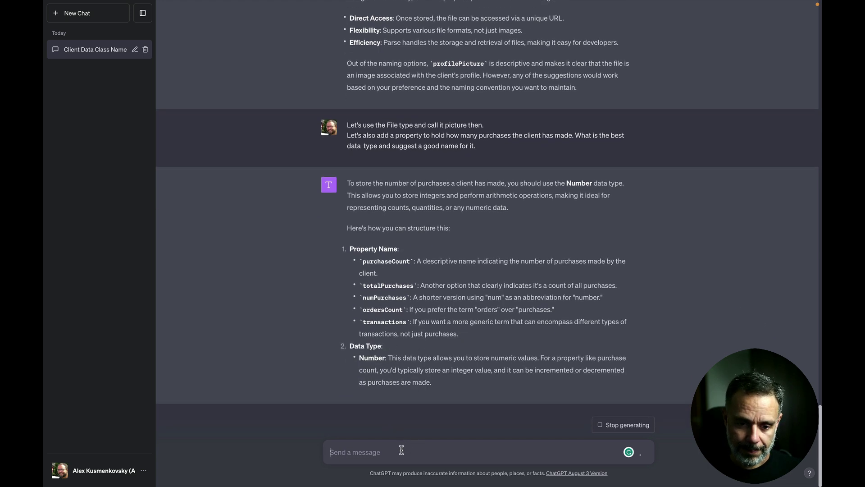
# Reply "Let's use Number and call ist ordersCount" to the purchase-count suggestion and send the message.
pyautogui.write("Let's use")
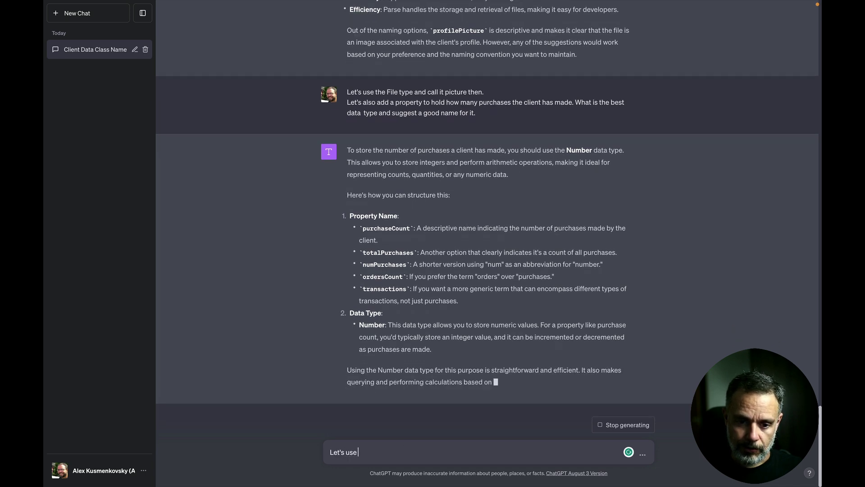
pyautogui.write(' Number and cal')
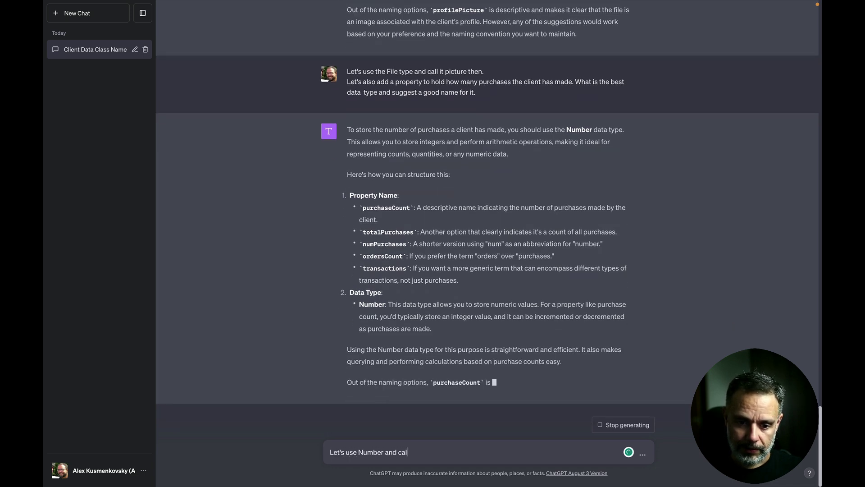
pyautogui.write('l ist order')
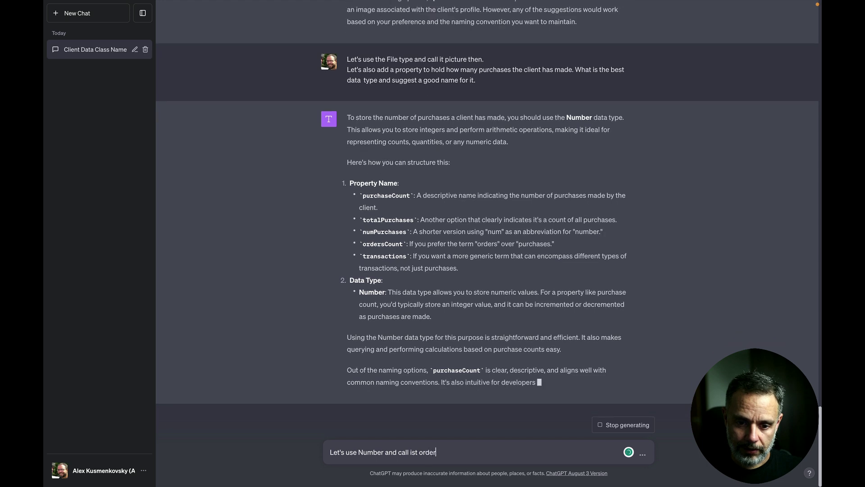
pyautogui.write('sCount')
pyautogui.hotkey('shift', 'Return')
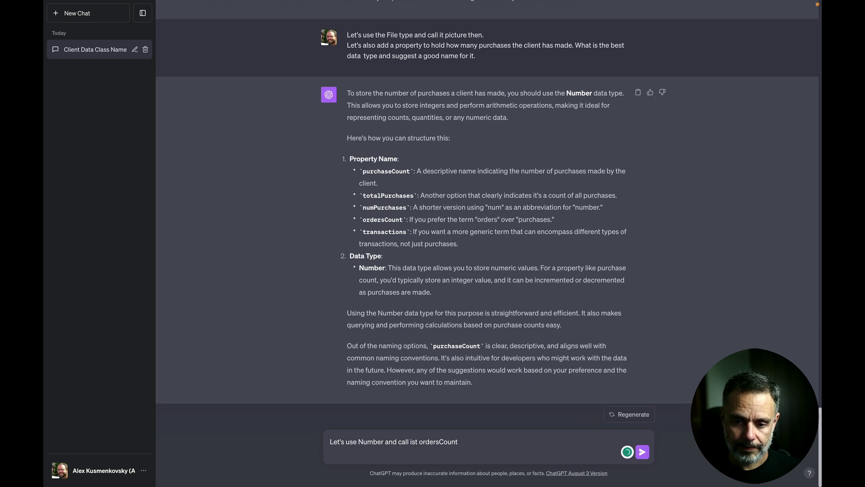
pyautogui.click(646, 452)
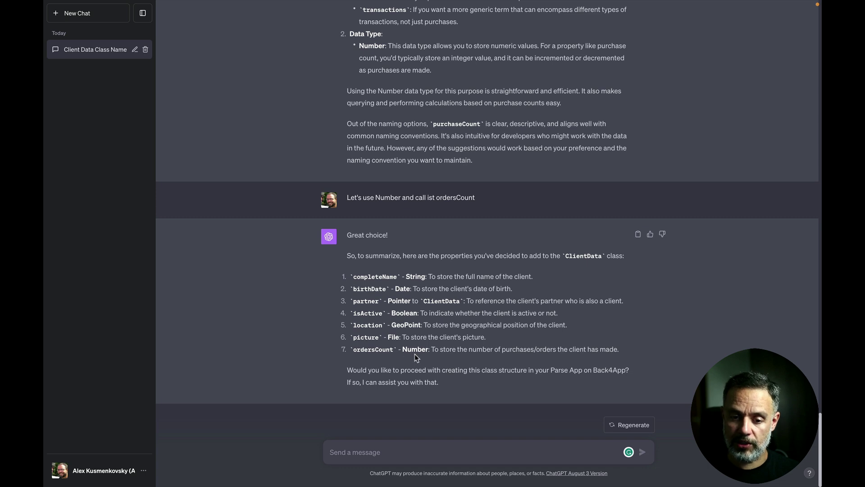
# Check the Demo app's class list in the Back4app dashboard, then begin a ChatGPT message with "Into my Back4app account there is an App named Demo.".
pyautogui.hotkey('ctrl', 'Tab')
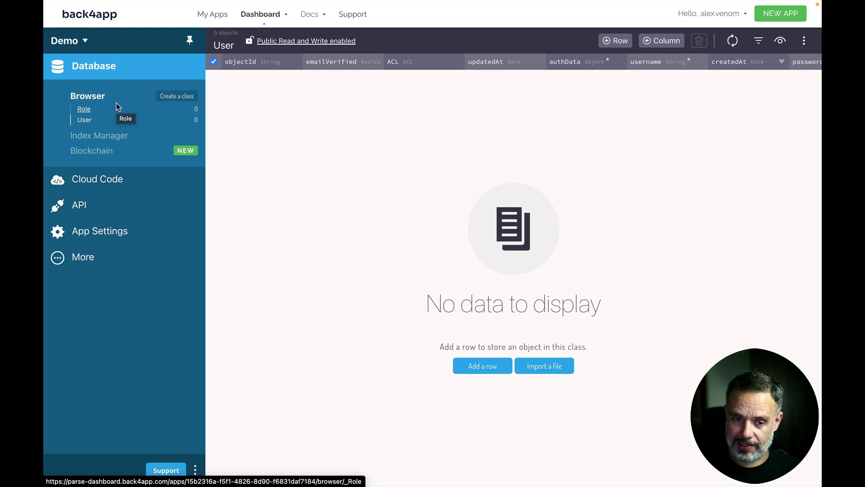
pyautogui.hotkey('ctrl', 'Tab')
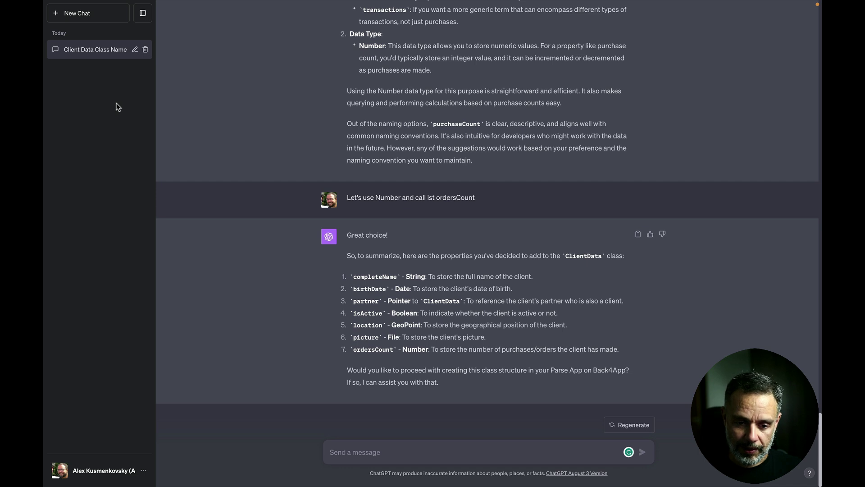
pyautogui.click(449, 453)
pyautogui.write('I')
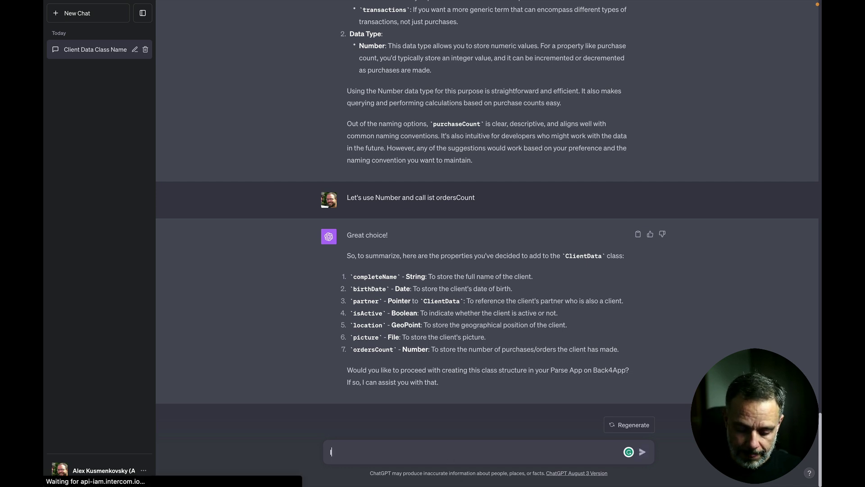
pyautogui.write('nto my Back4app account')
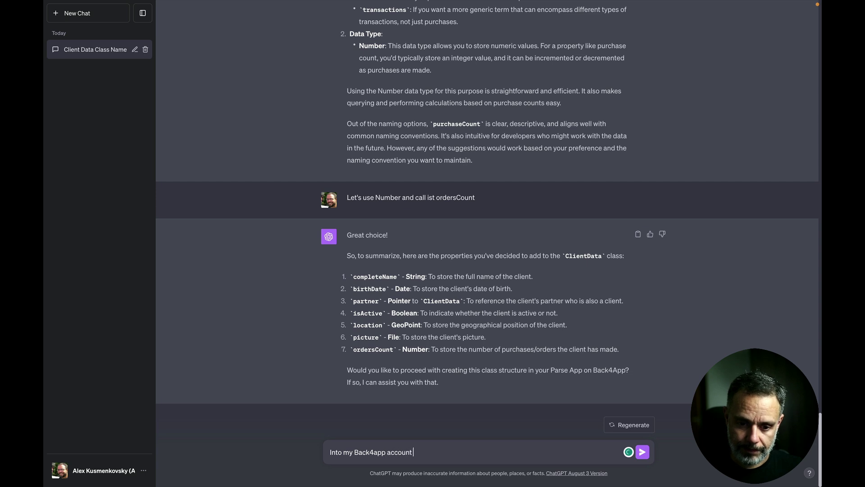
pyautogui.write(' tha')
pyautogui.press('BackSpace')
pyautogui.write('ere is an App named Demo.')
pyautogui.hotkey('shift', 'Return')
# Add "Please create this class with all data types as described into that app.", send the message and expand the Back4App plugin call details.
pyautogui.write('Please cret')
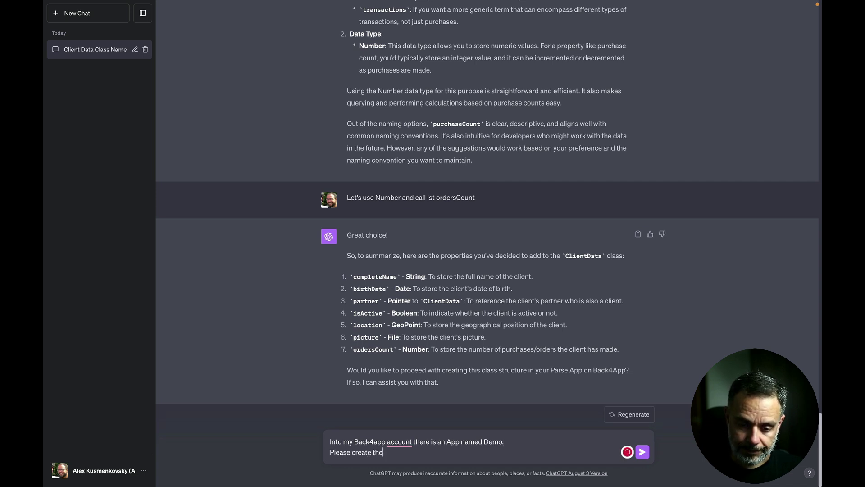
pyautogui.write('te this class w')
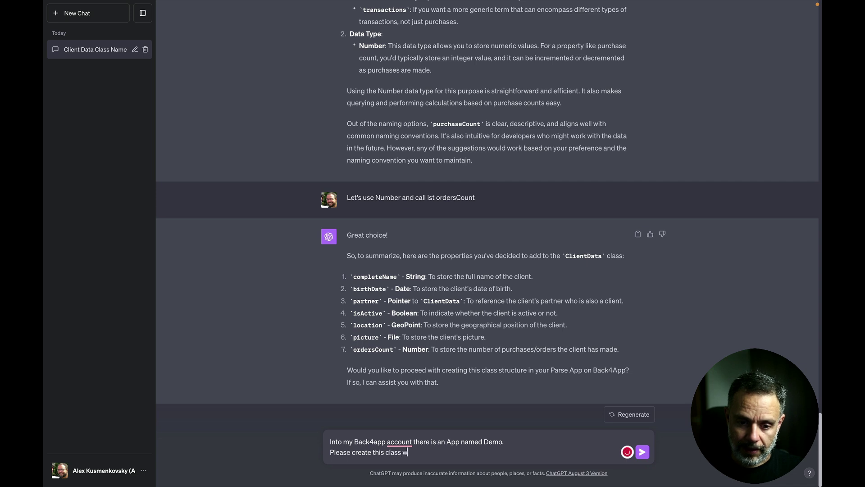
pyautogui.write('ith all data types as desc')
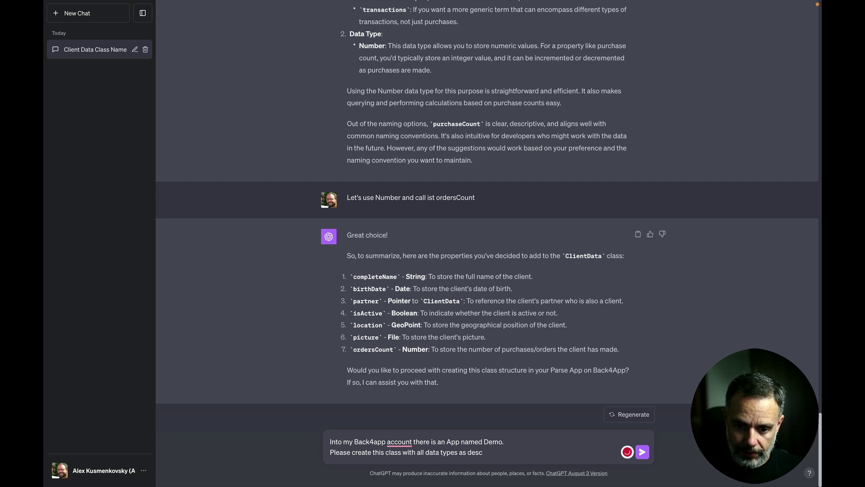
pyautogui.write('ribed into that app.')
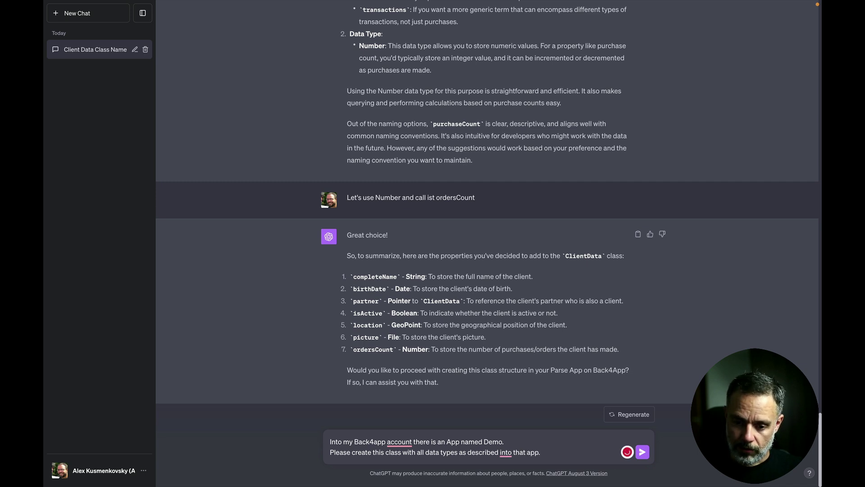
pyautogui.press('Return')
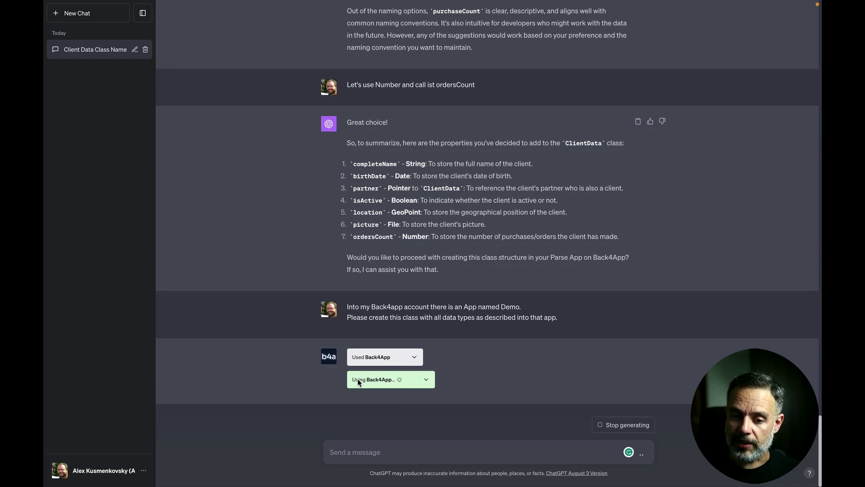
pyautogui.click(423, 381)
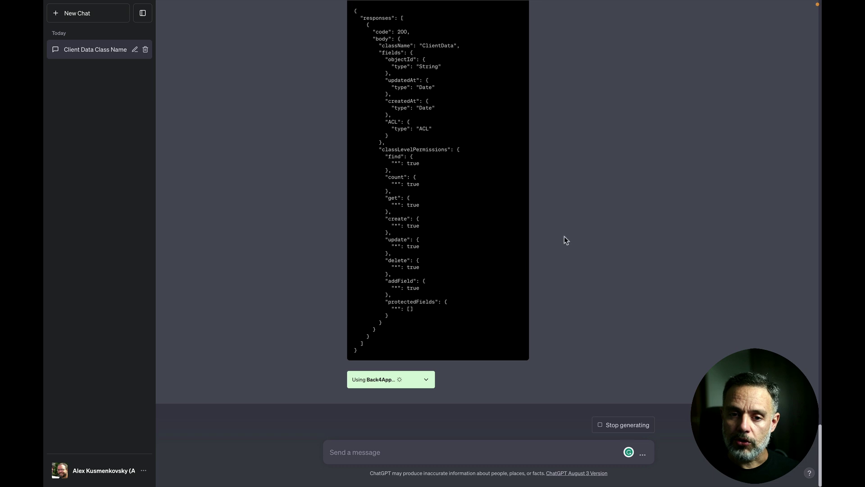
pyautogui.click(427, 381)
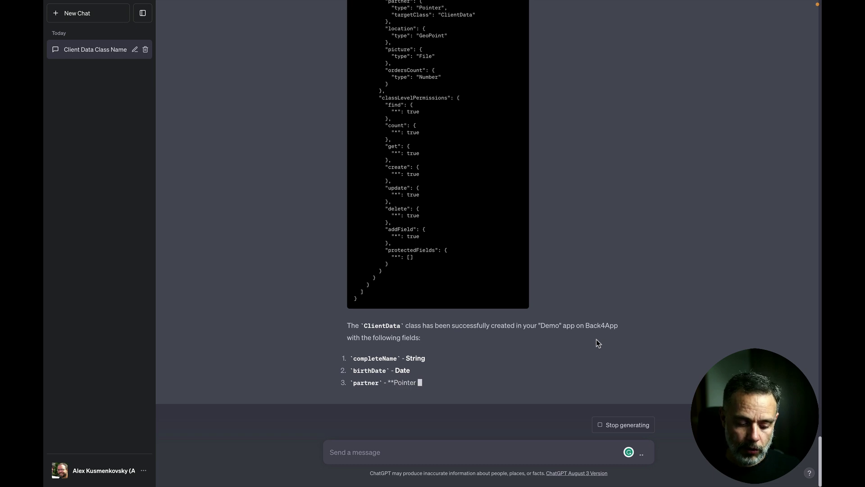
# Switch to the Back4app dashboard, open the ClientData class and examine its column names and data types, widening the partner column.
pyautogui.hotkey('ctrl', 'Tab')
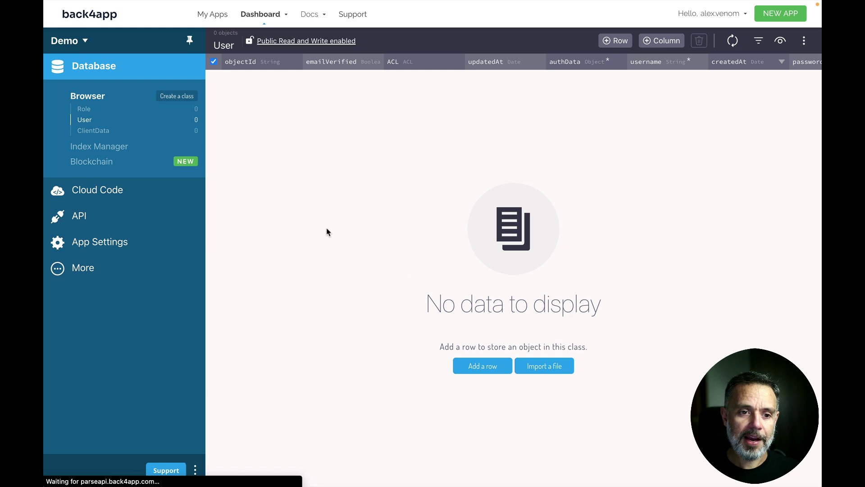
pyautogui.click(91, 131)
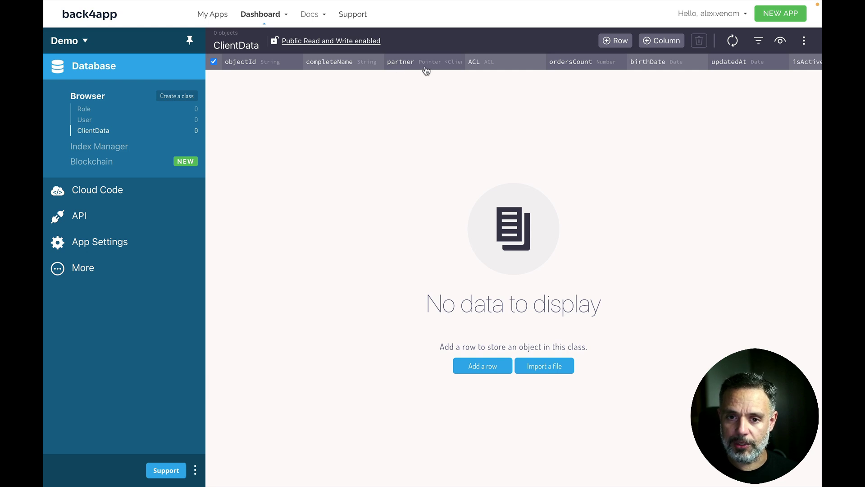
pyautogui.moveTo(465, 60); pyautogui.dragTo(483, 59)
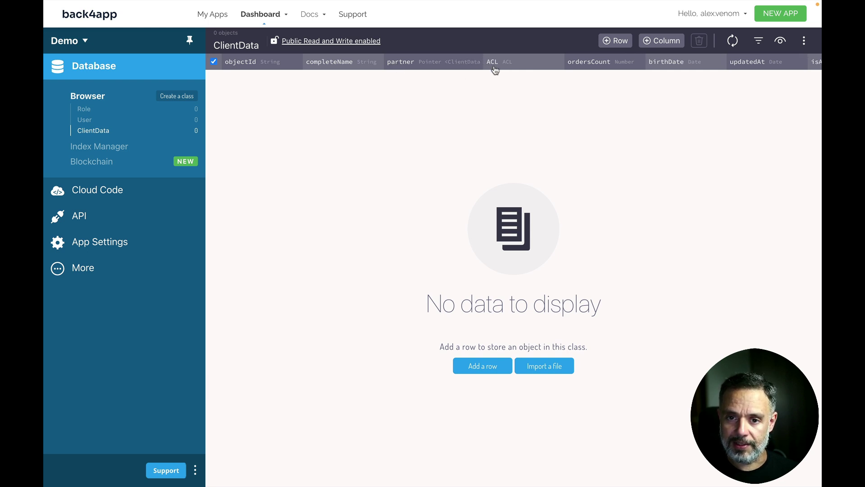
pyautogui.hscroll(3, 521, 72)
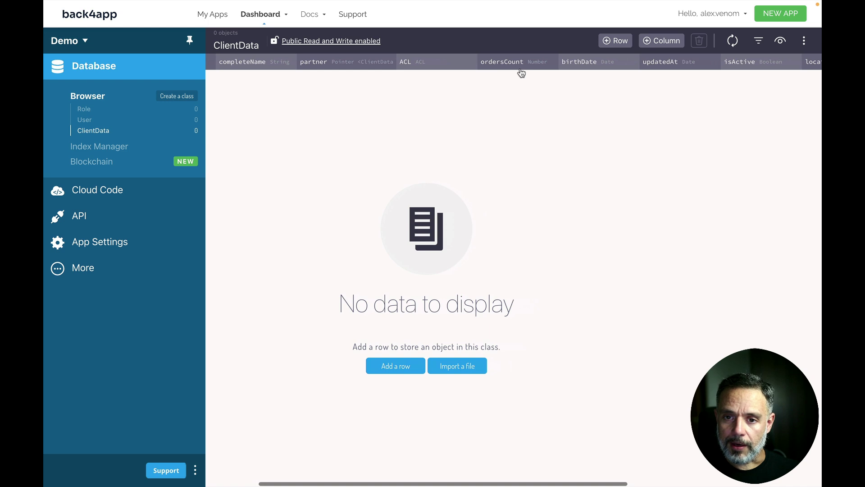
pyautogui.hscroll(1, 595, 74)
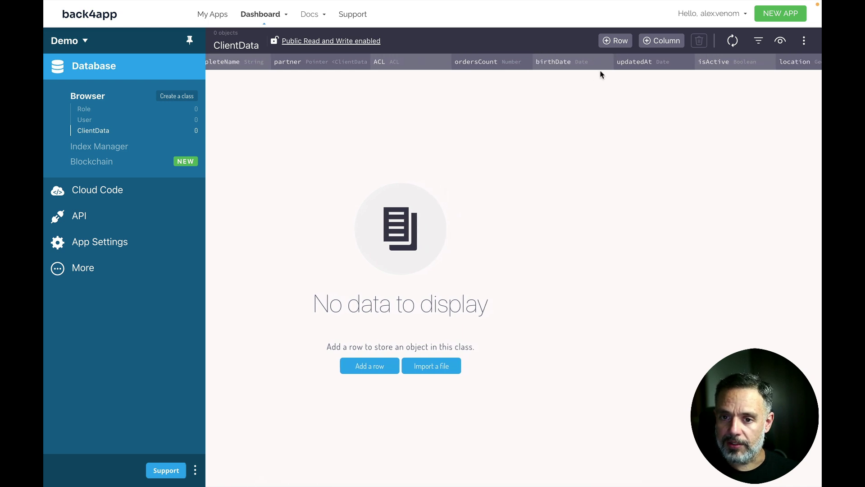
pyautogui.hscroll(4, 653, 79)
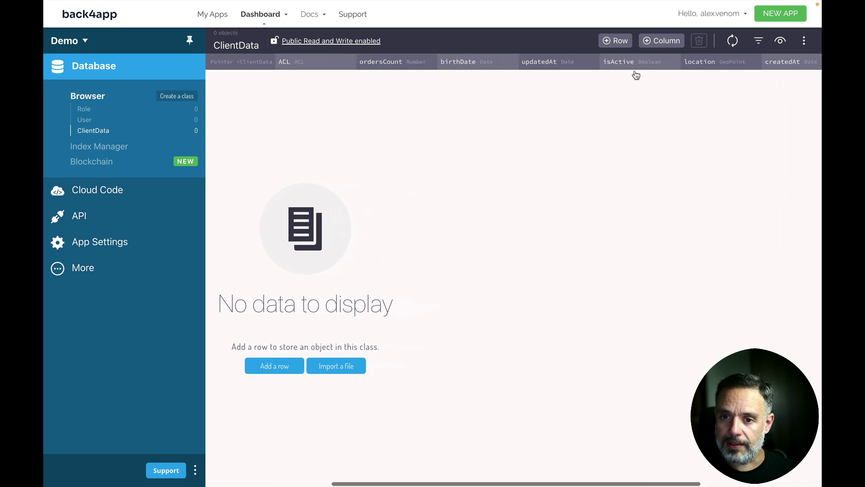
pyautogui.hscroll(3, 640, 68)
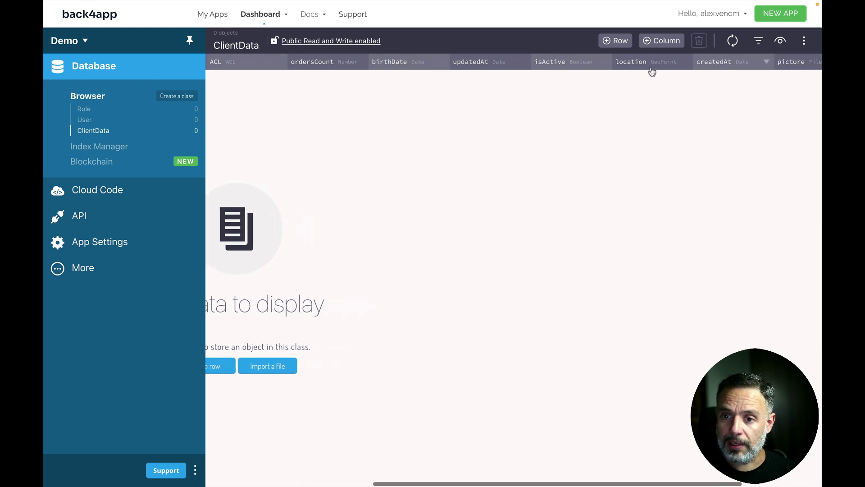
pyautogui.hscroll(2, 690, 87)
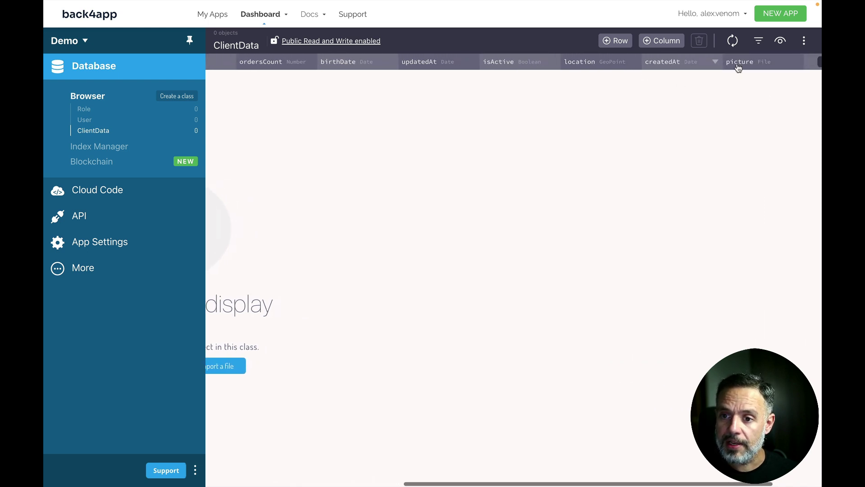
pyautogui.hscroll(-4, 536, 170)
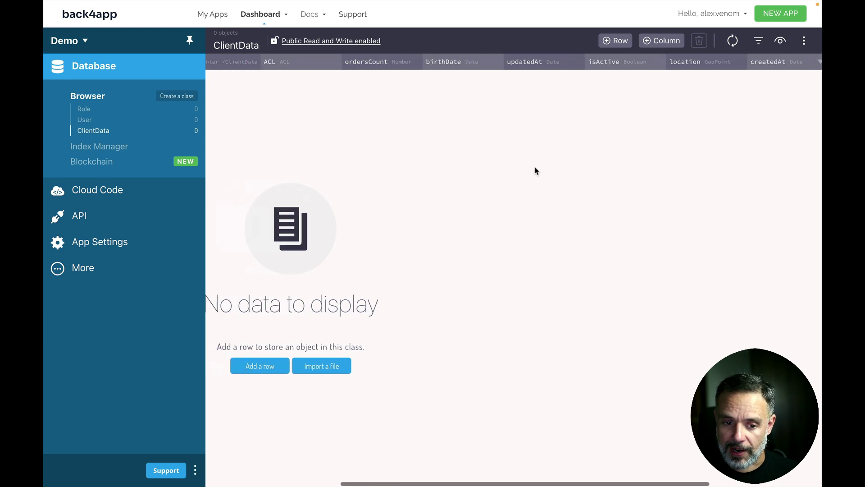
pyautogui.hscroll(-4, 498, 329)
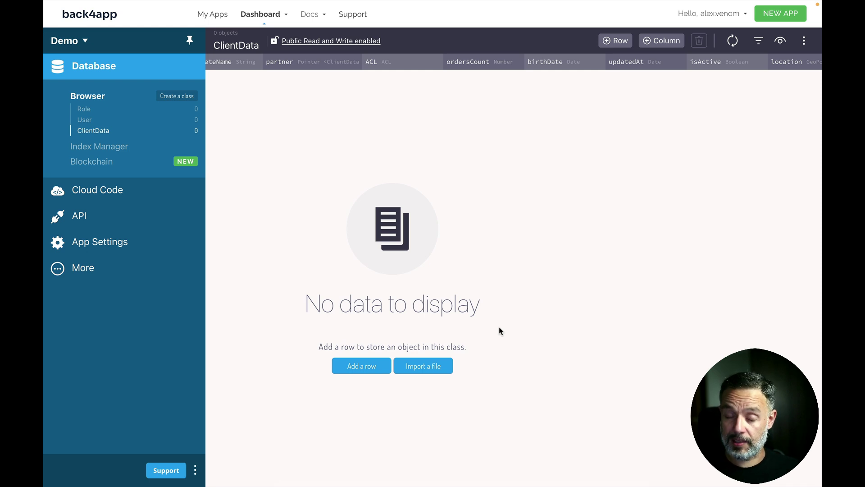
# Switch back to ChatGPT and start a message with "Now please fill up this class with 10 sample records.".
pyautogui.hotkey('ctrl', 'Tab')
pyautogui.click(407, 456)
pyautogui.write('Now please fill up')
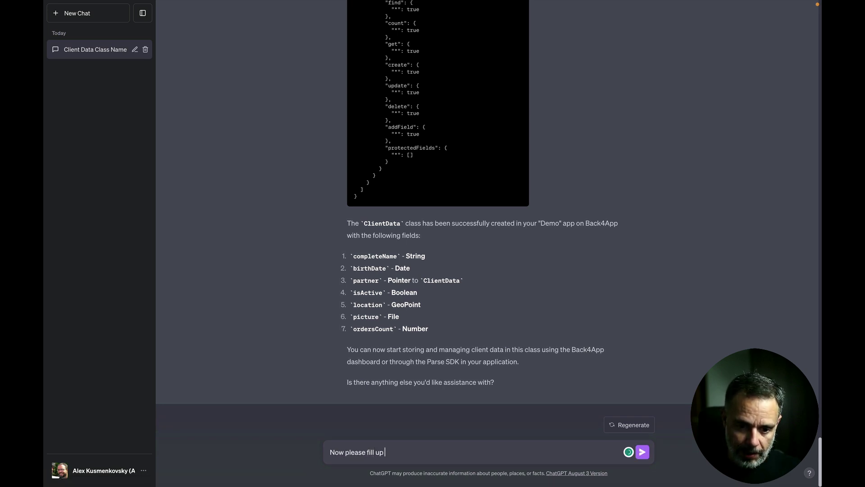
pyautogui.write('this class with 10 sample records.')
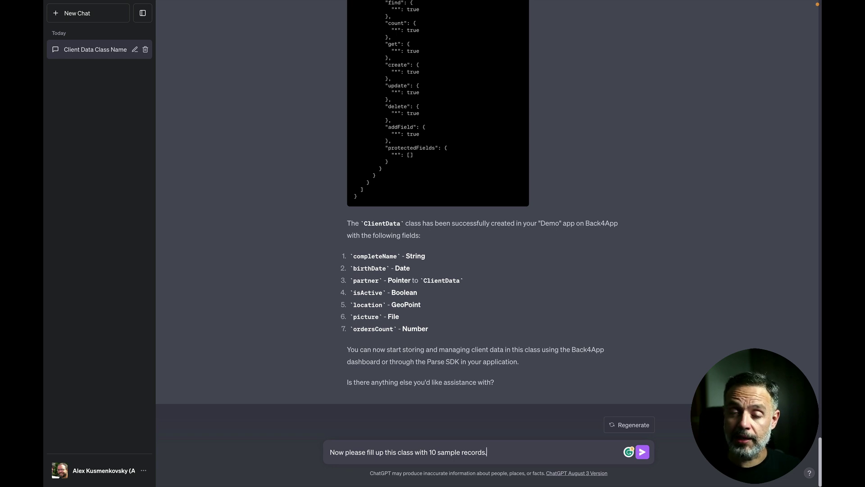
# Add "You can skip the picture property.", send the message and expand the Back4App plugin call details.
pyautogui.write('You')
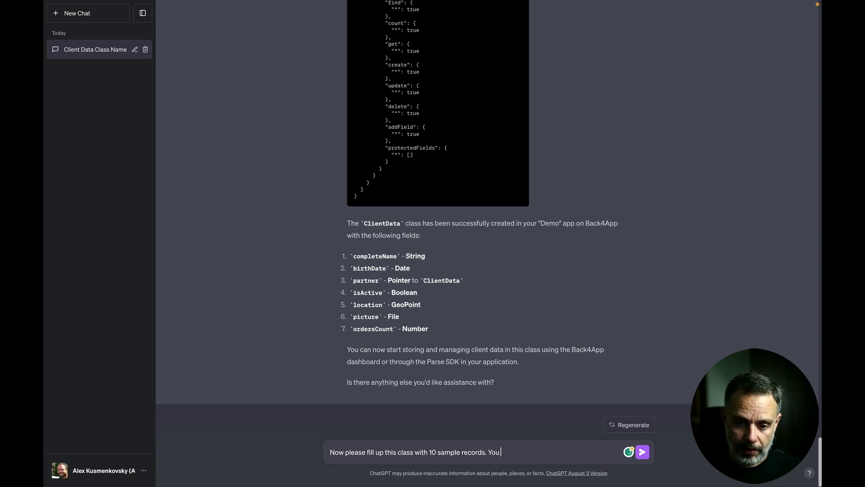
pyautogui.write(' can skip the')
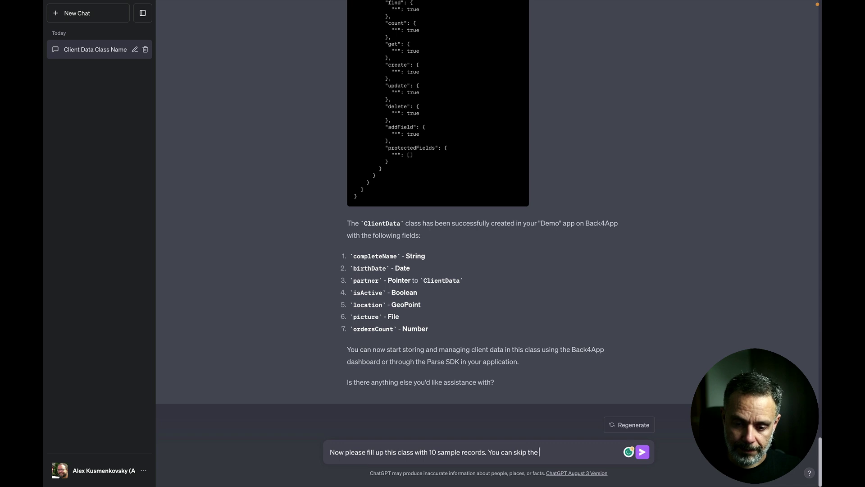
pyautogui.write(' picture')
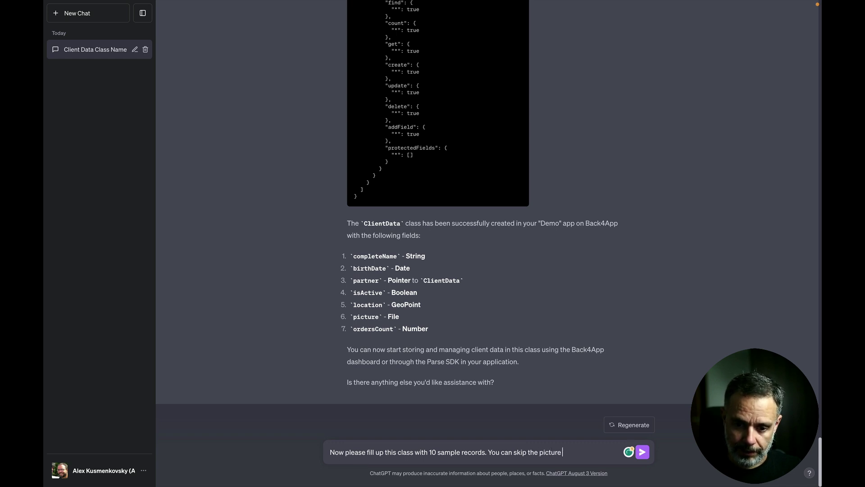
pyautogui.write(' property')
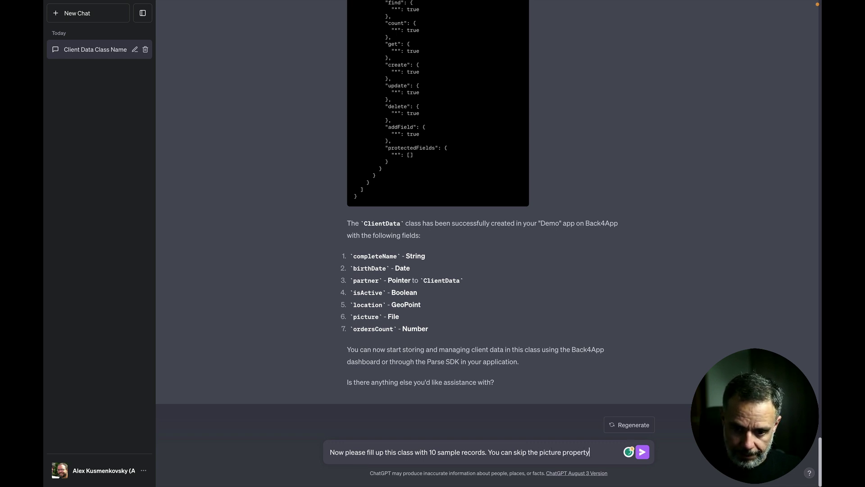
pyautogui.write('.')
pyautogui.press('Return')
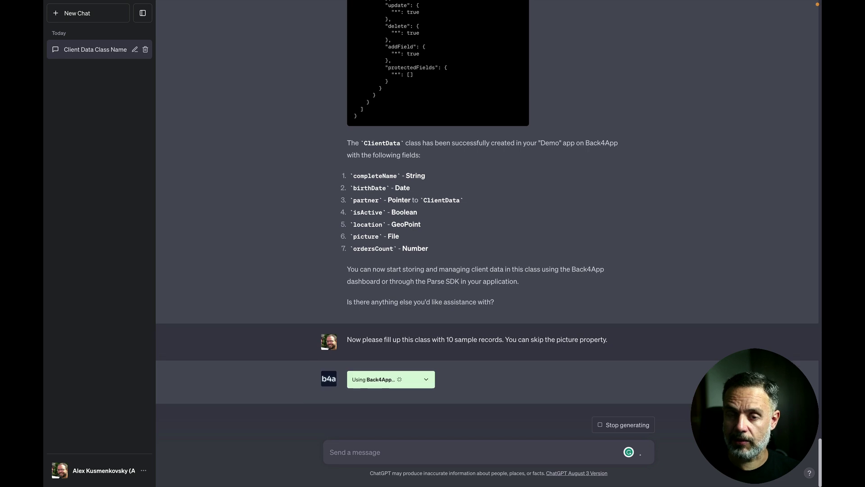
pyautogui.click(426, 381)
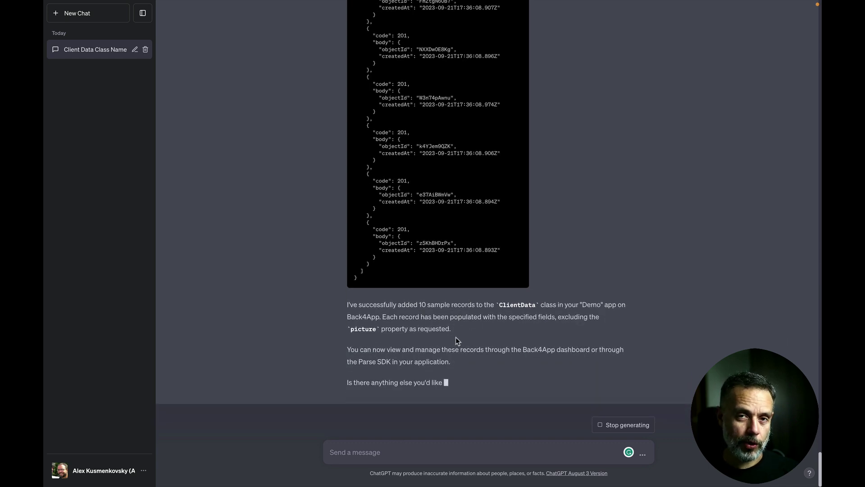
# Switch to the Back4app dashboard, reload the ClientData class and examine the sample records across all columns.
pyautogui.hotkey('ctrl', 'Tab')
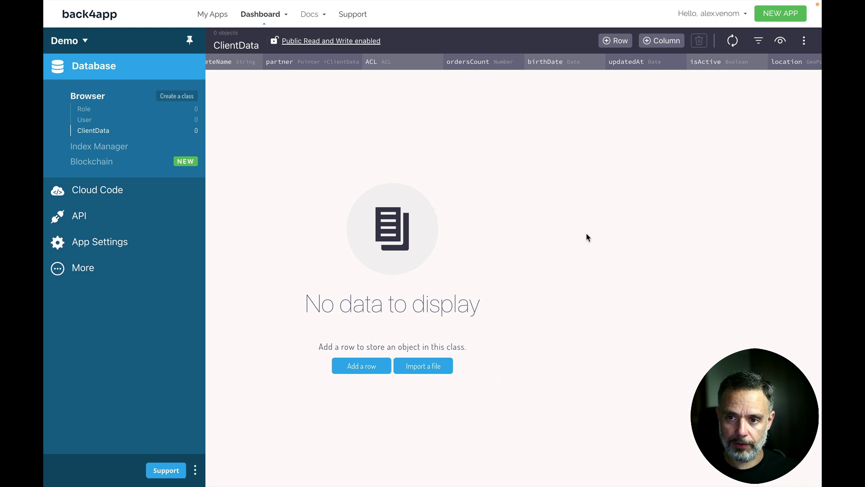
pyautogui.hotkey('ctrl', 'r')
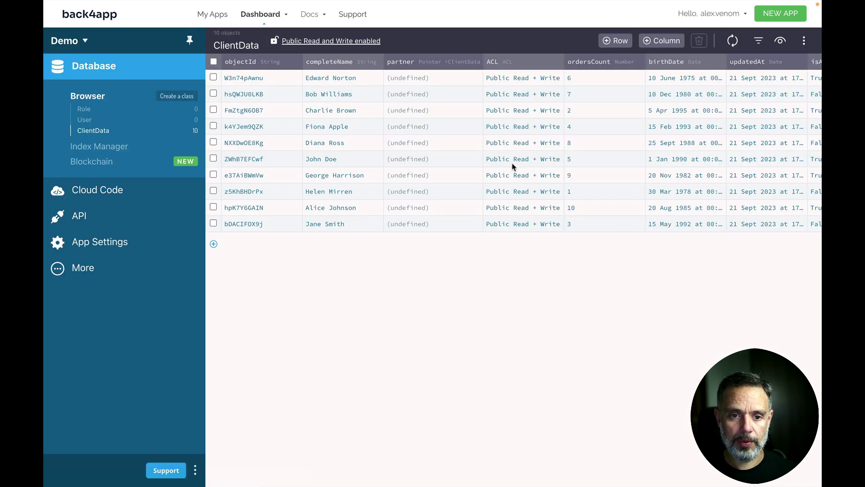
pyautogui.hscroll(5, 614, 115)
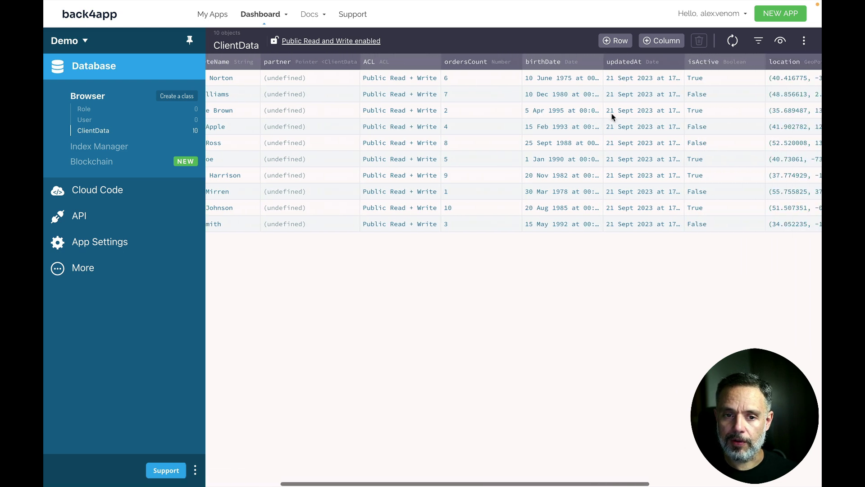
pyautogui.hscroll(3, 613, 116)
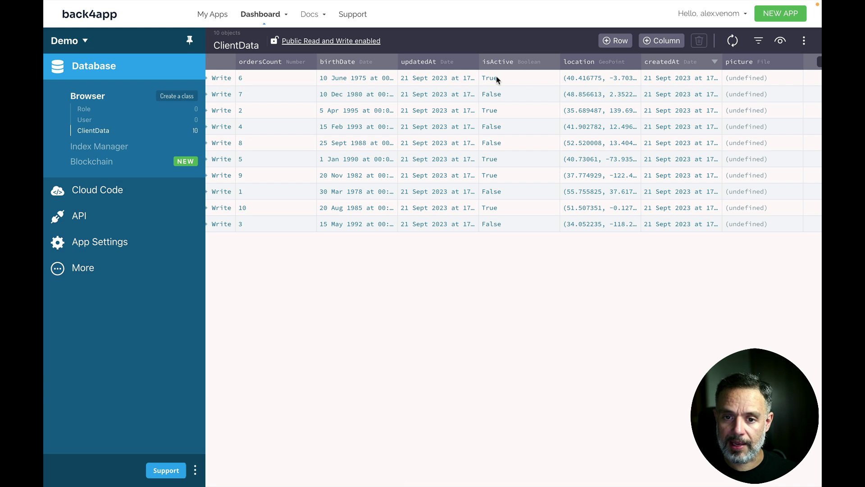
pyautogui.hscroll(-1, 356, 97)
pyautogui.hscroll(-10, 355, 97)
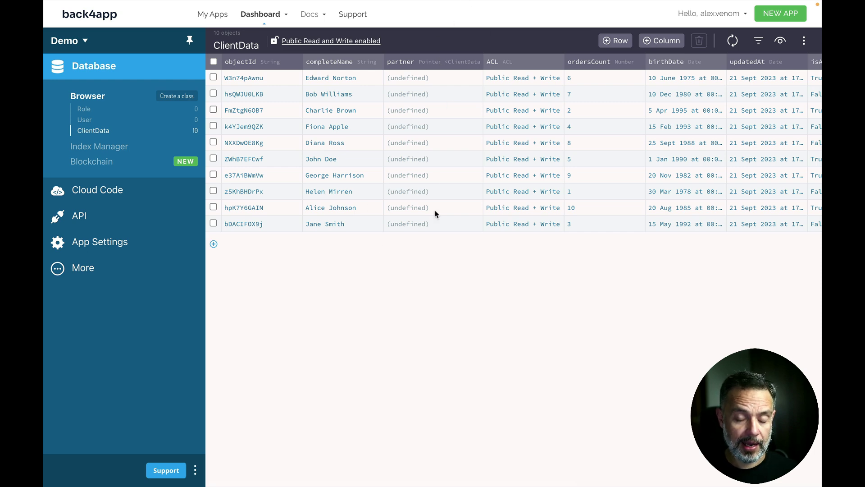
pyautogui.hscroll(10, 436, 214)
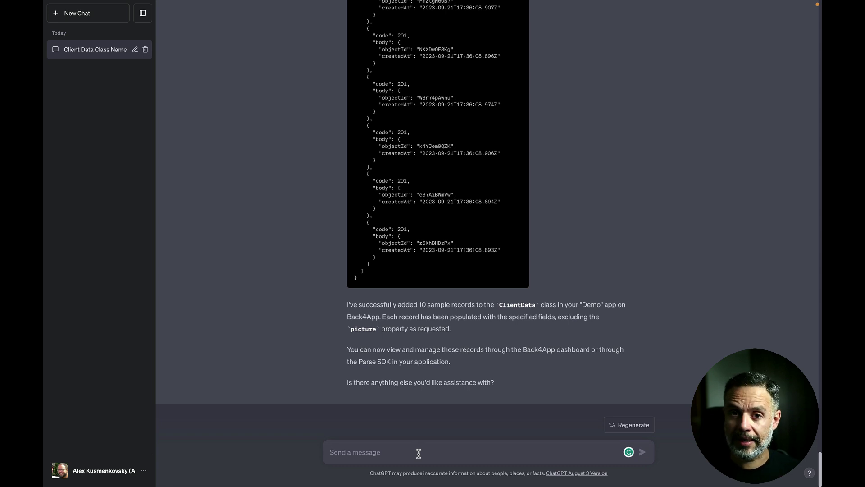
# Switch back to ChatGPT and start a message with "This looks good. Now please modify this class to also have a property to hold the client's address.".
pyautogui.click(419, 453)
pyautogui.write('This looks good. Now please modify this class to also have a')
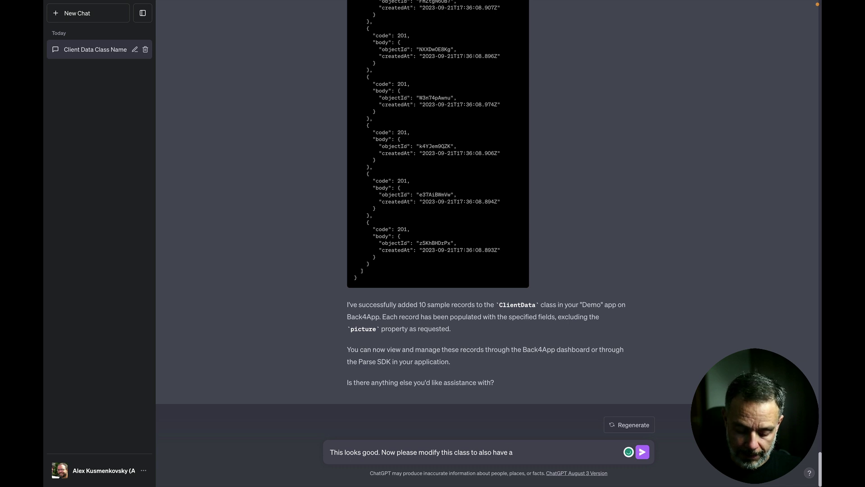
pyautogui.write(' property tho')
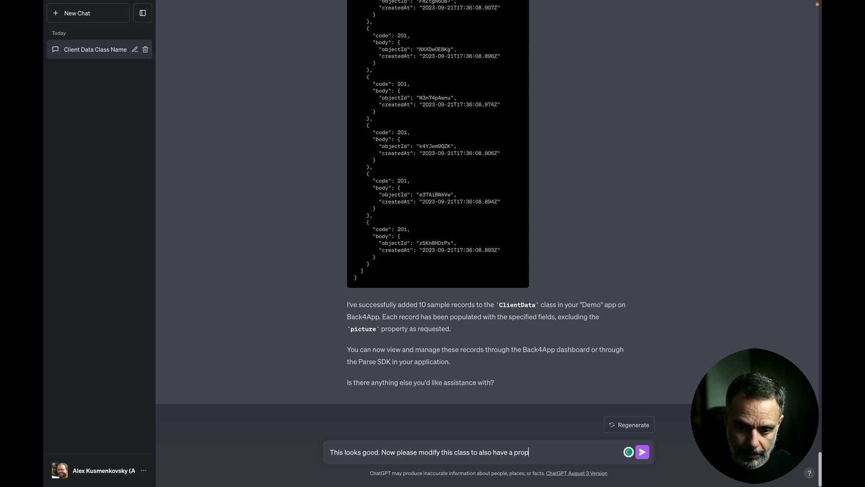
pyautogui.press('BackSpace')
pyautogui.press('BackSpace')
pyautogui.write("o hold the client's address.")
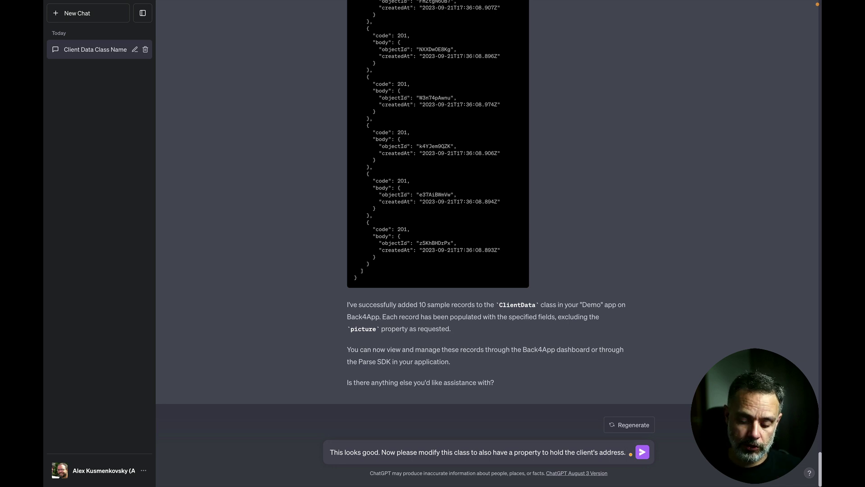
# Add the line "I want this property to hold the whole address such as street name, zip code, country and city all in the same property." and send.
pyautogui.hotkey('shift', 'Return')
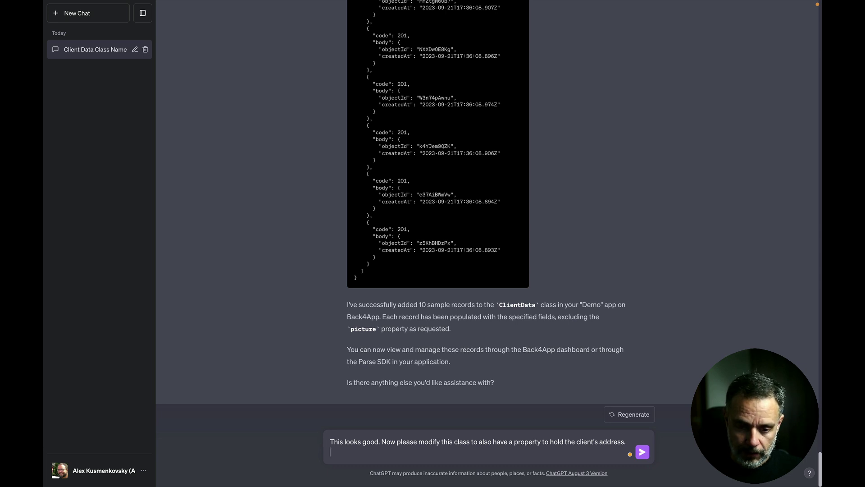
pyautogui.write('I want t')
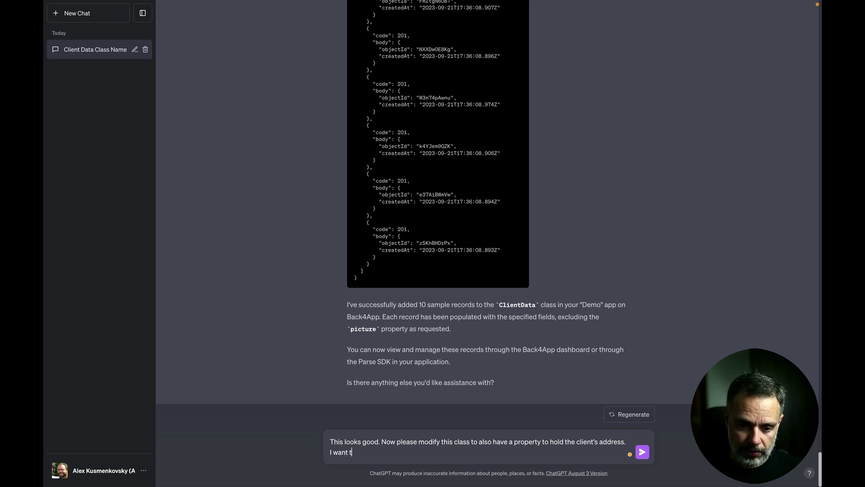
pyautogui.write('his property to')
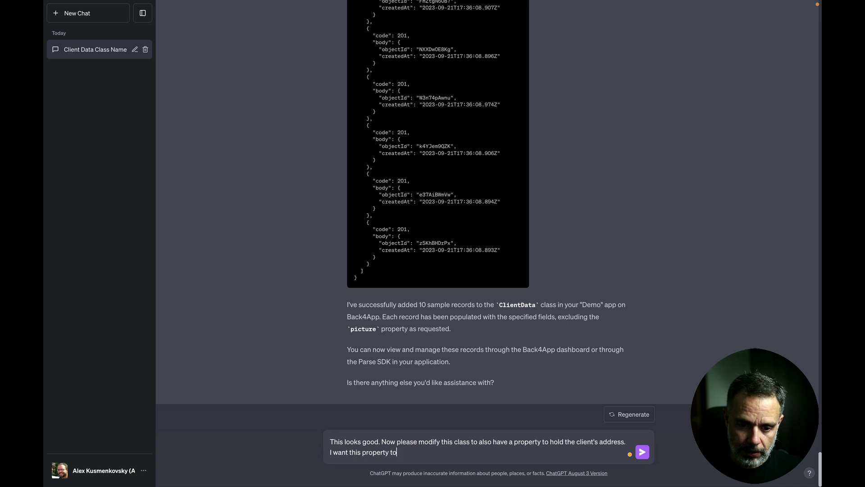
pyautogui.write(' hlold the whole address such as street name,')
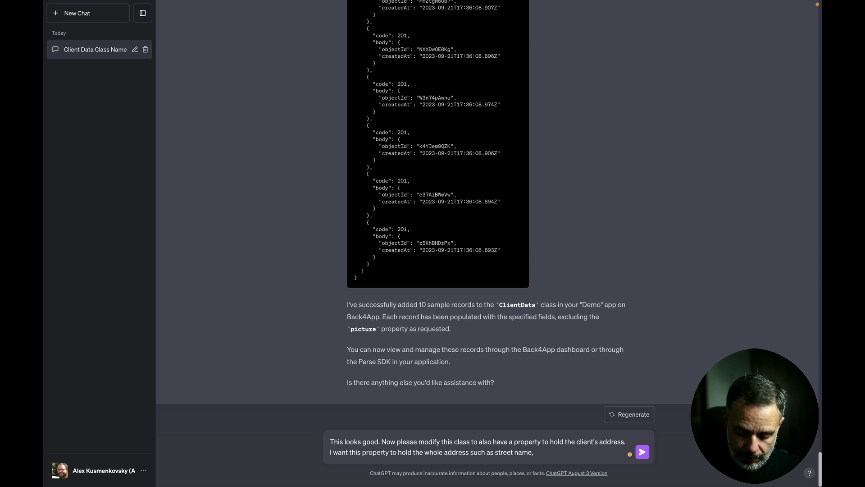
pyautogui.write(' zip code, b')
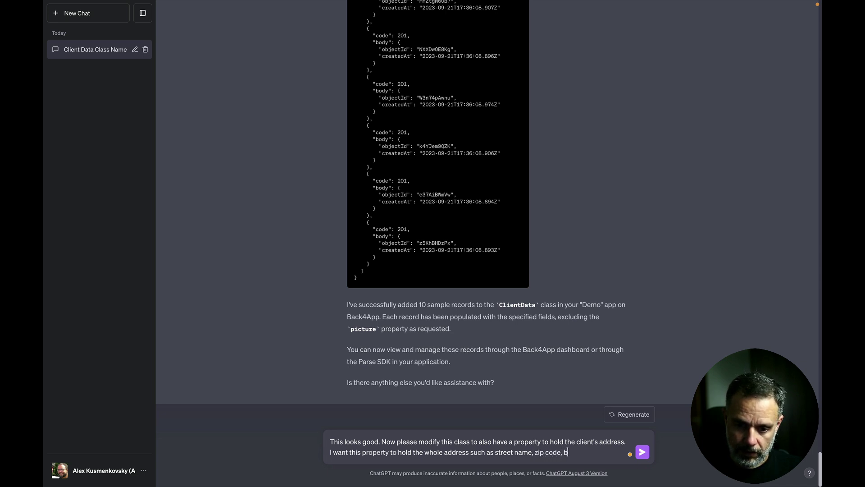
pyautogui.press('BackSpace')
pyautogui.write('country a')
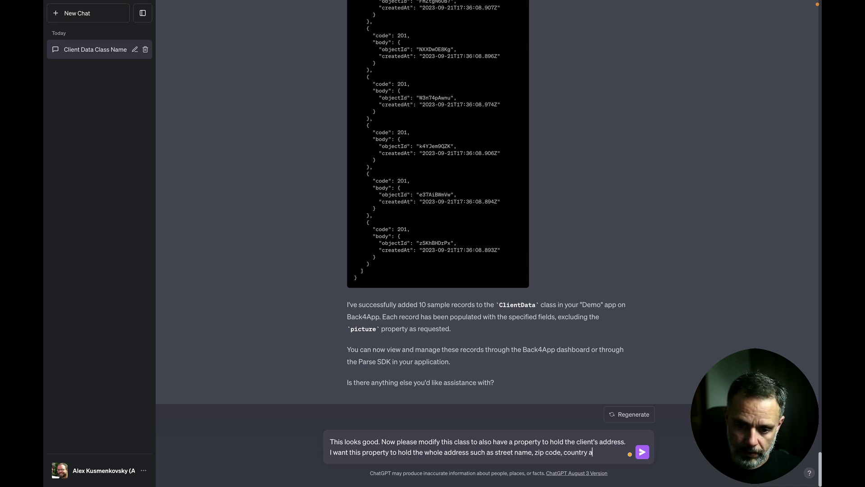
pyautogui.write('nd city all in the same')
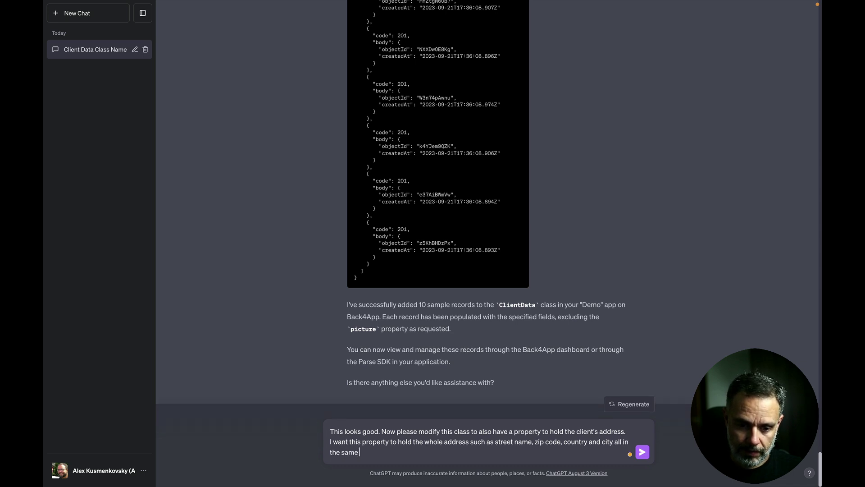
pyautogui.write(' per')
pyautogui.press('BackSpace')
pyautogui.press('BackSpace')
pyautogui.write('riop')
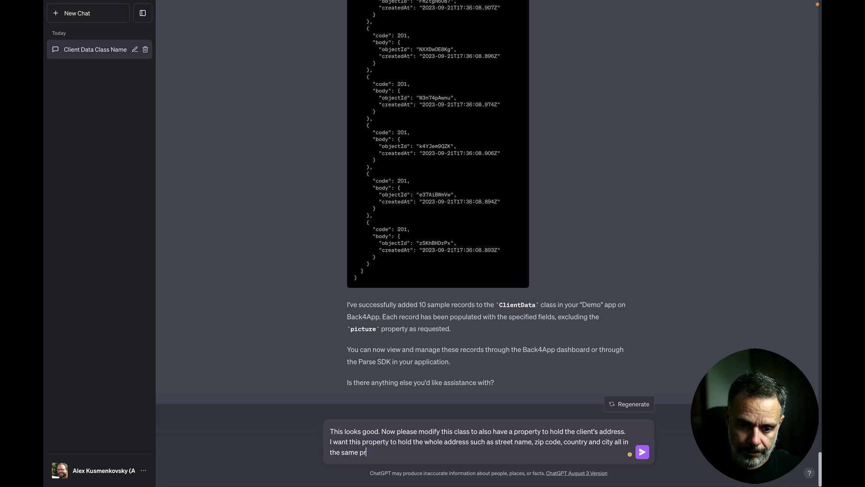
pyautogui.press('BackSpace')
pyautogui.press('BackSpace')
pyautogui.press('BackSpace')
pyautogui.write('operty')
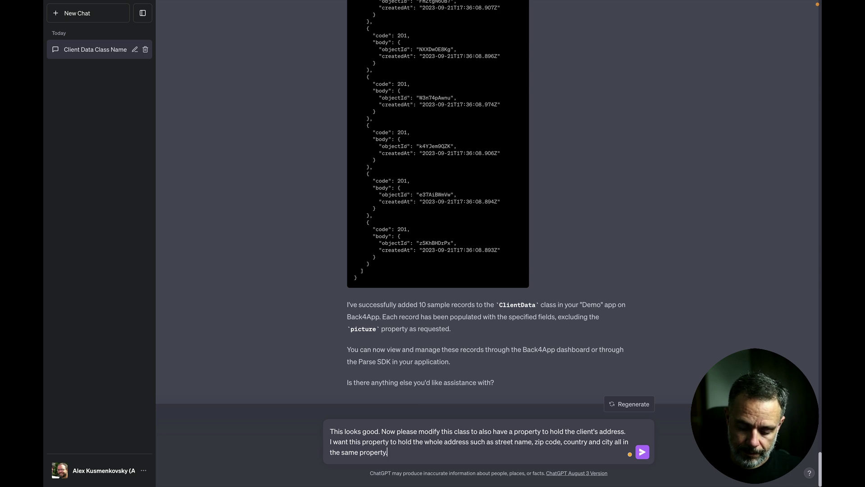
pyautogui.write('.')
pyautogui.press('Return')
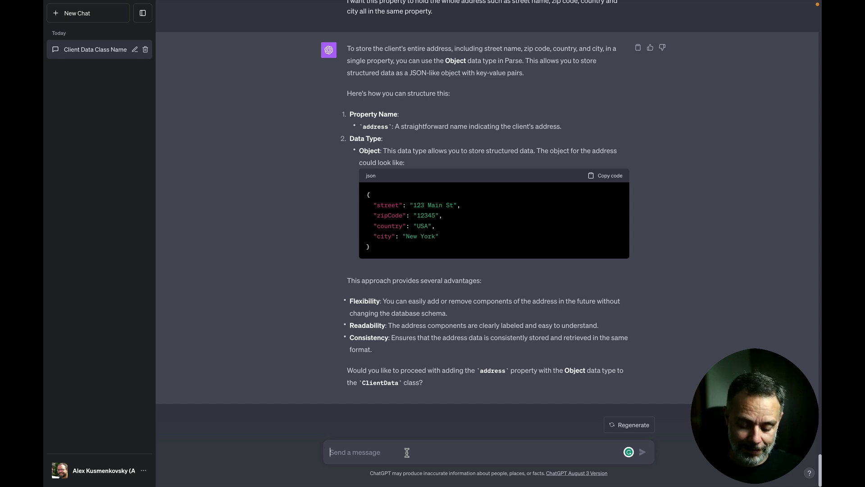
pyautogui.write('Pleas')
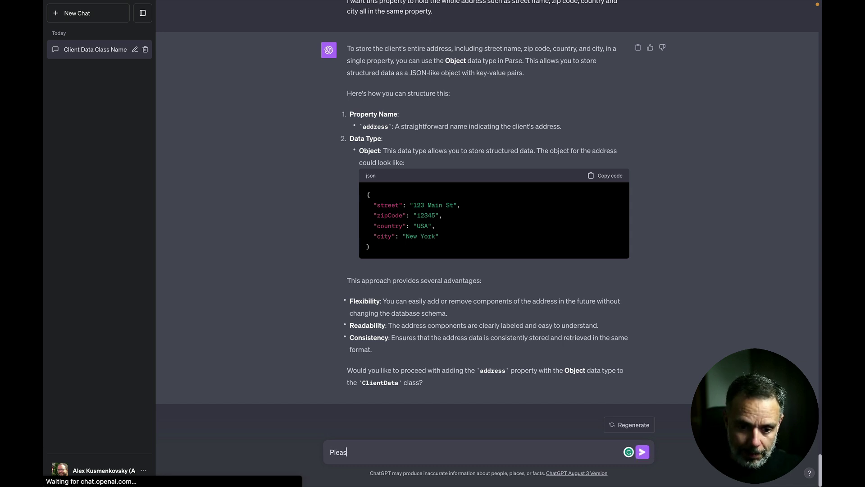
pyautogui.press('BackSpace')
pyautogui.press('BackSpace')
pyautogui.press('BackSpace')
pyautogui.press('BackSpace')
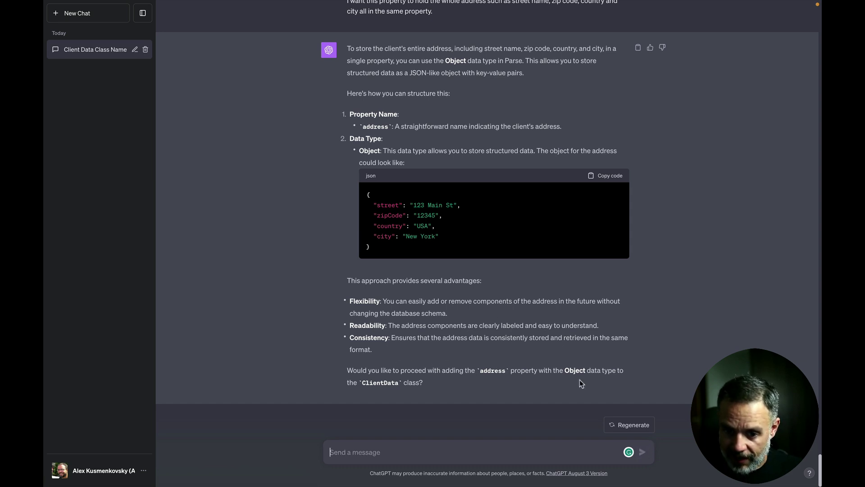
# Reply "yes" to adding the address property with the Object data type and expand the Back4App plugin call details.
pyautogui.write('yes')
pyautogui.press('Return')
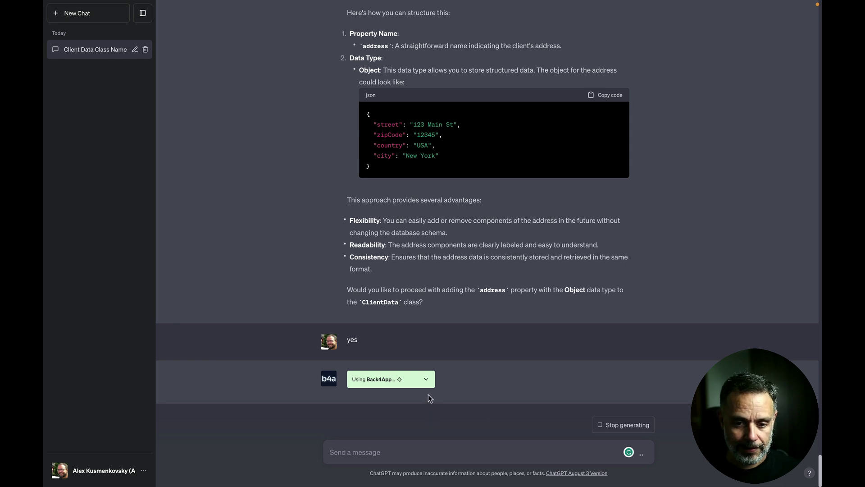
pyautogui.click(427, 380)
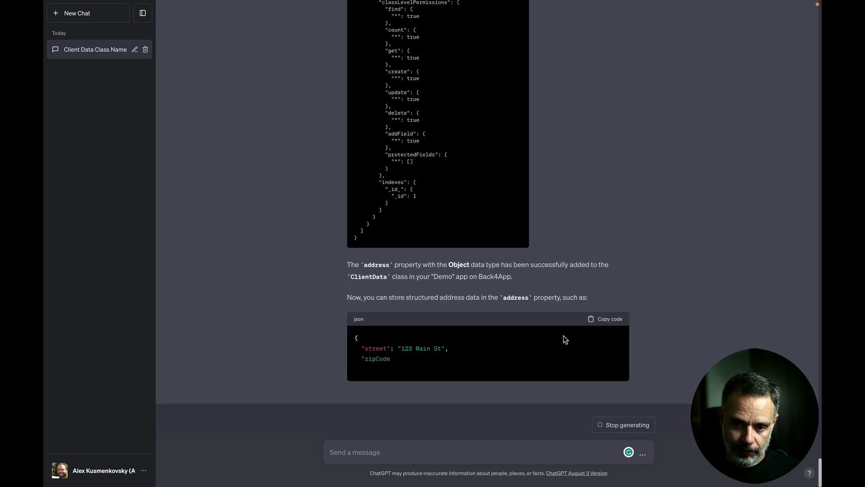
# Switch to the Back4app dashboard, reload the ClientData class and check its last columns for the address property.
pyautogui.hotkey('ctrl', 'Tab')
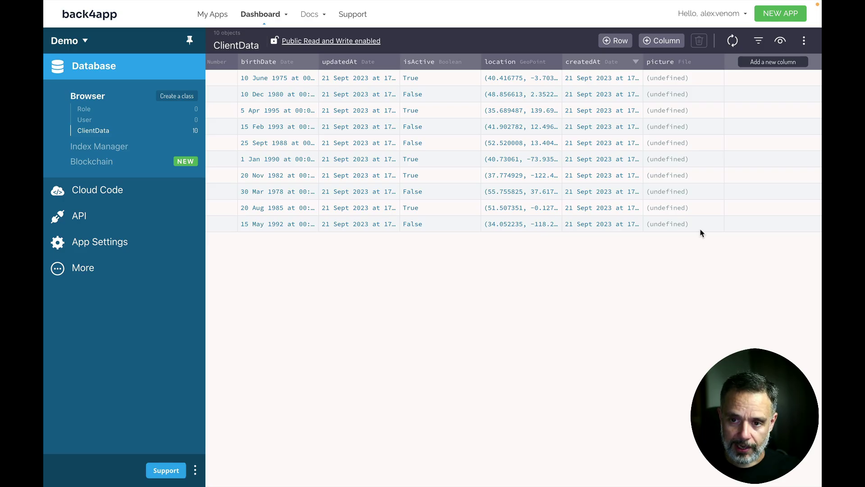
pyautogui.press('super+t')
pyautogui.hotkey('ctrl', 'Tab')
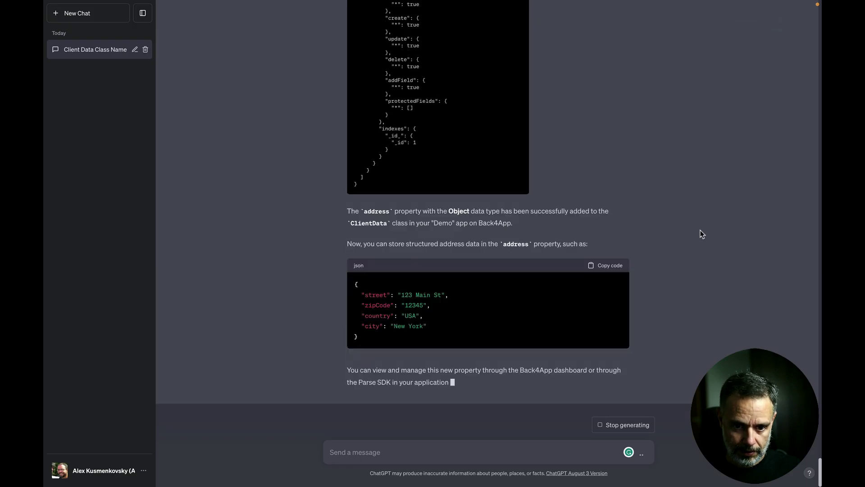
pyautogui.hotkey('ctrl', 'Tab')
pyautogui.press('super+r')
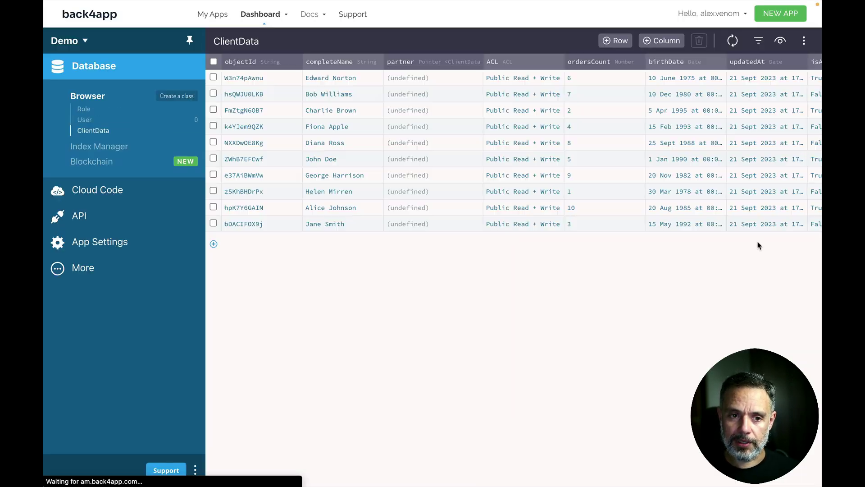
pyautogui.hscroll(2, 773, 211)
pyautogui.hscroll(10, 775, 186)
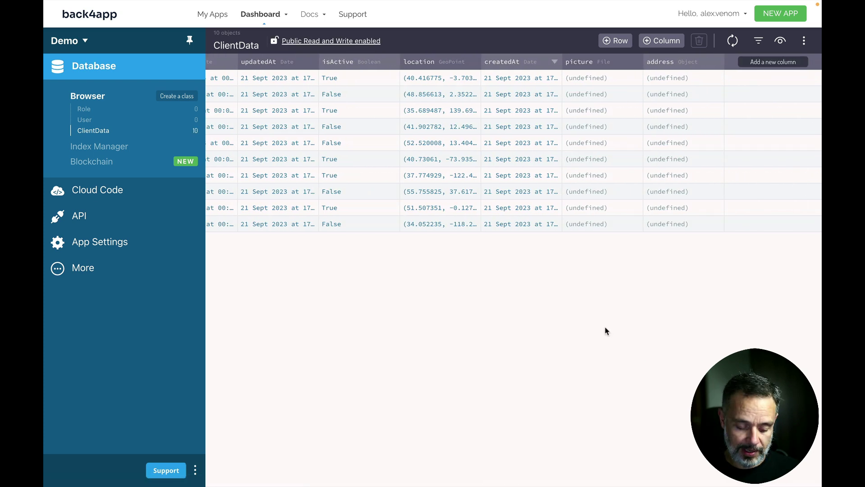
# Switch back to ChatGPT and send the message "Please update all sample records to also have sample addresses".
pyautogui.press('super+Tab')
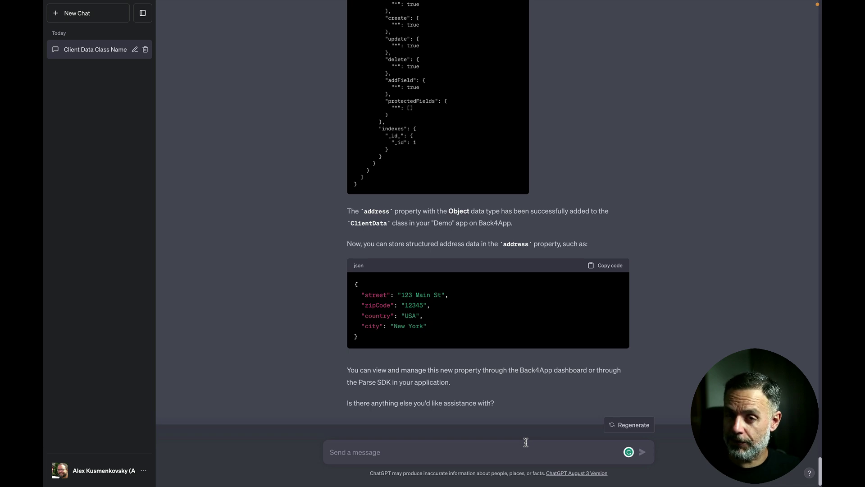
pyautogui.write('Pleas')
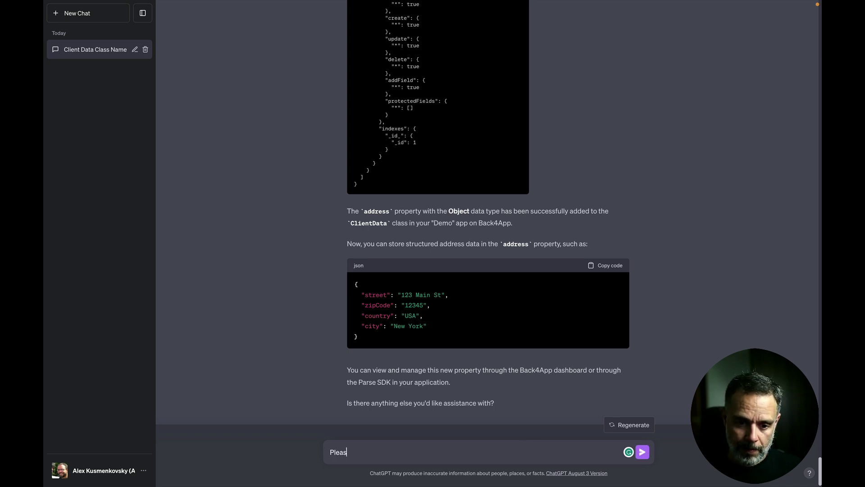
pyautogui.write('e upda')
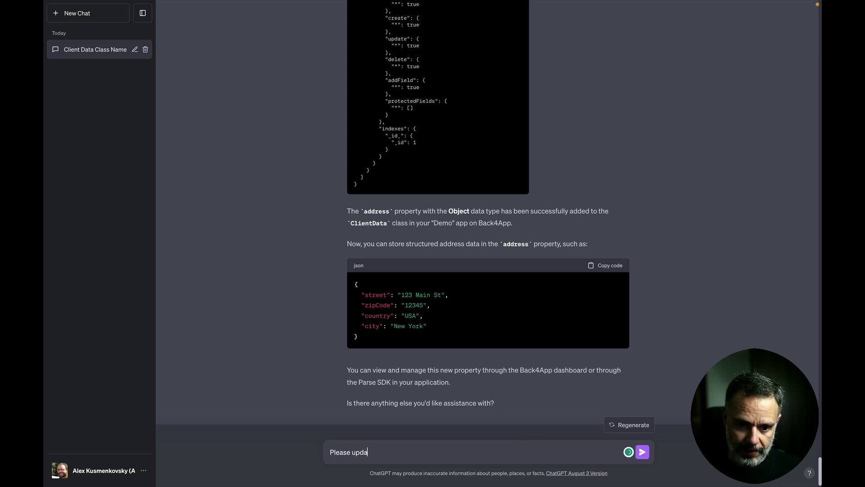
pyautogui.write('te all sa')
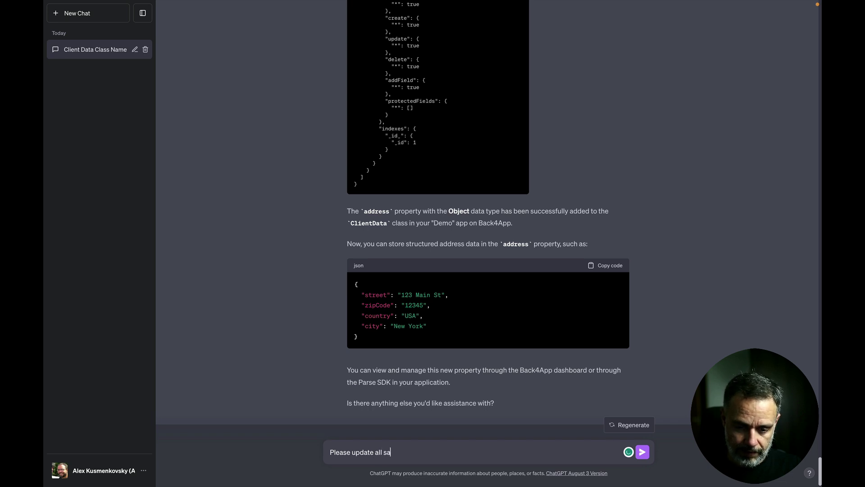
pyautogui.write('mple recorsds ')
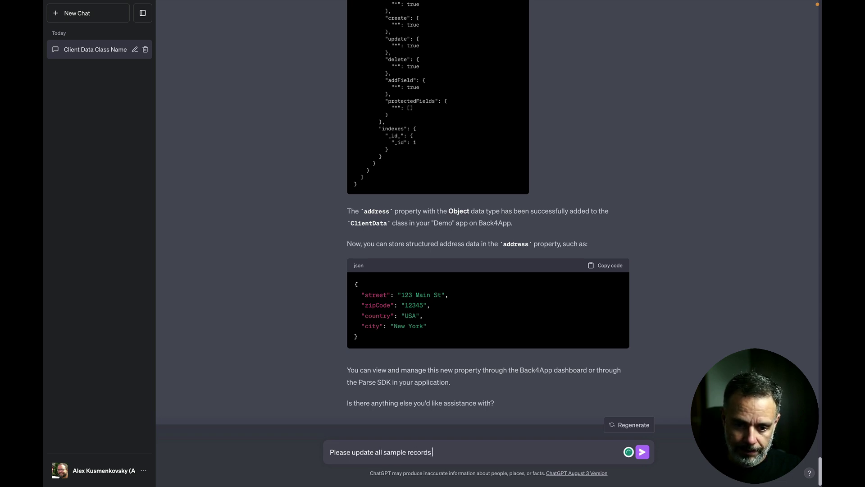
pyautogui.write('to also have')
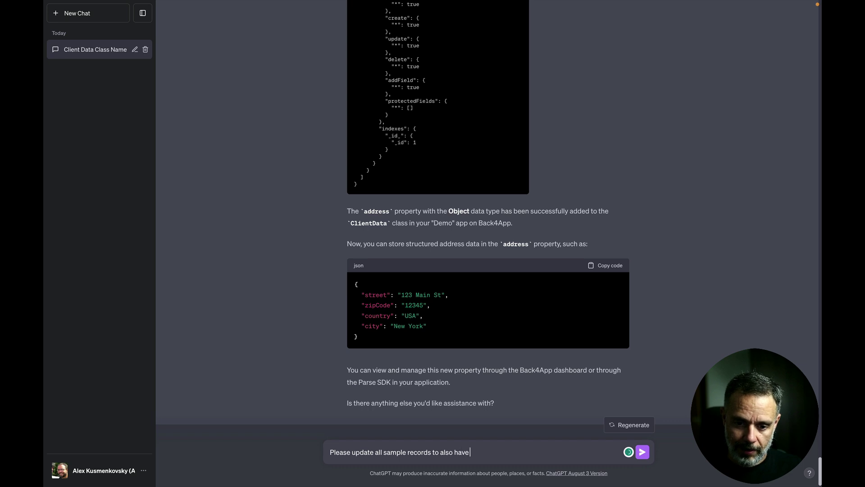
pyautogui.write(' sample')
pyautogui.write('dresses')
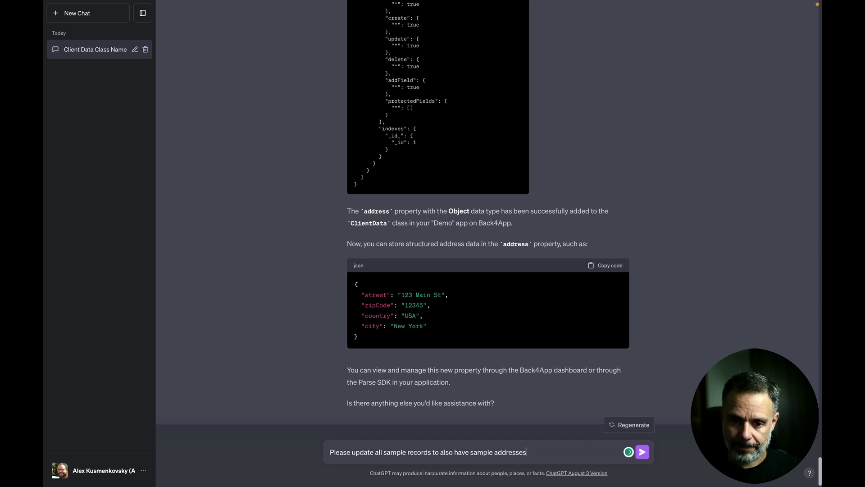
pyautogui.press('Return')
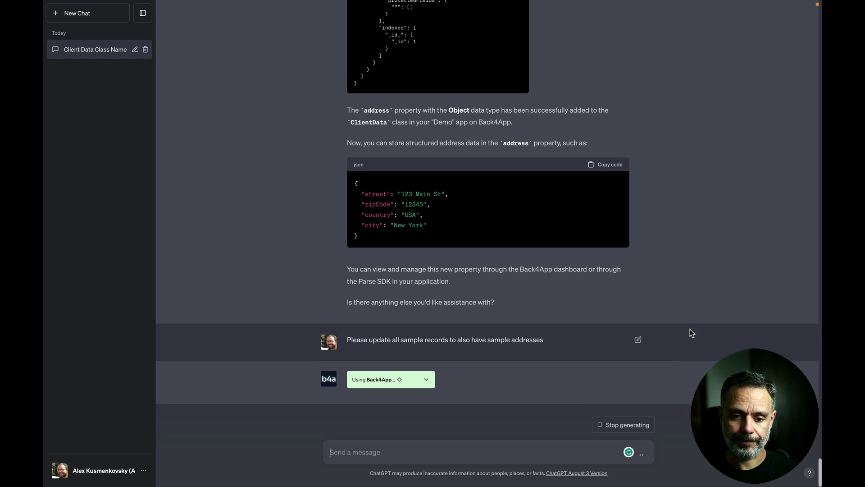
# Expand the Back4App plugin call details, switch to the Back4app dashboard, and reload ClientData with the address column widened to check the sample addresses.
pyautogui.click(426, 379)
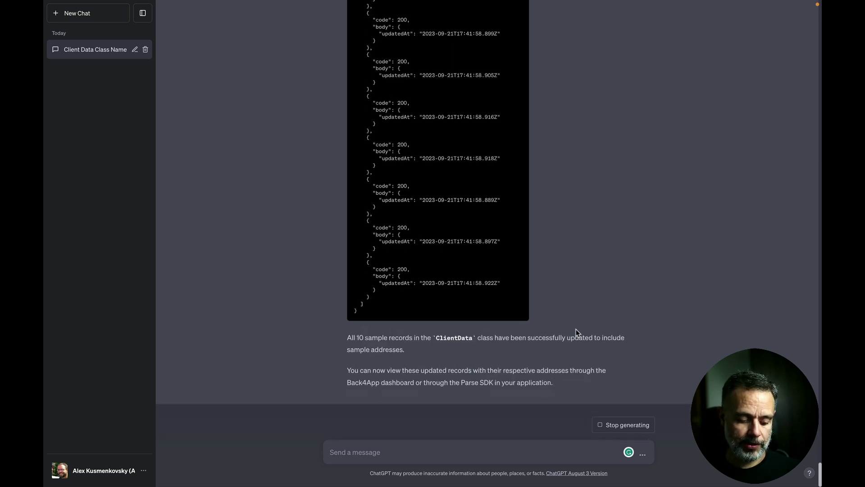
pyautogui.hotkey('ctrl', 'Tab')
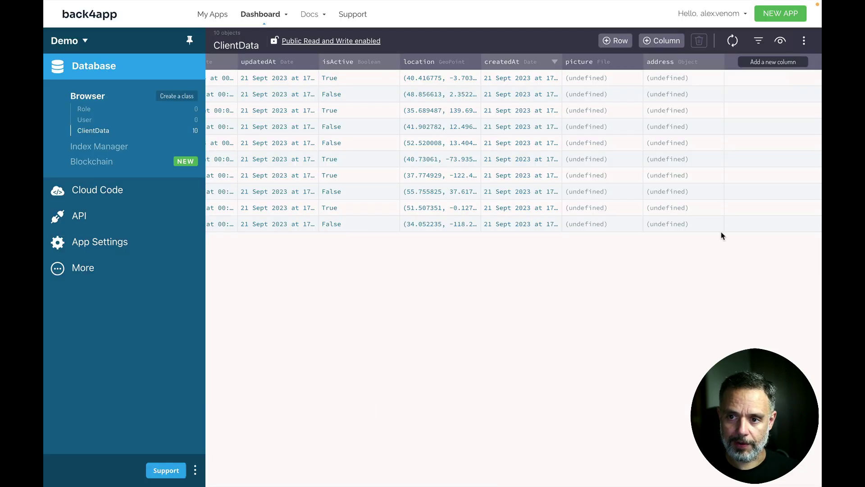
pyautogui.click(734, 41)
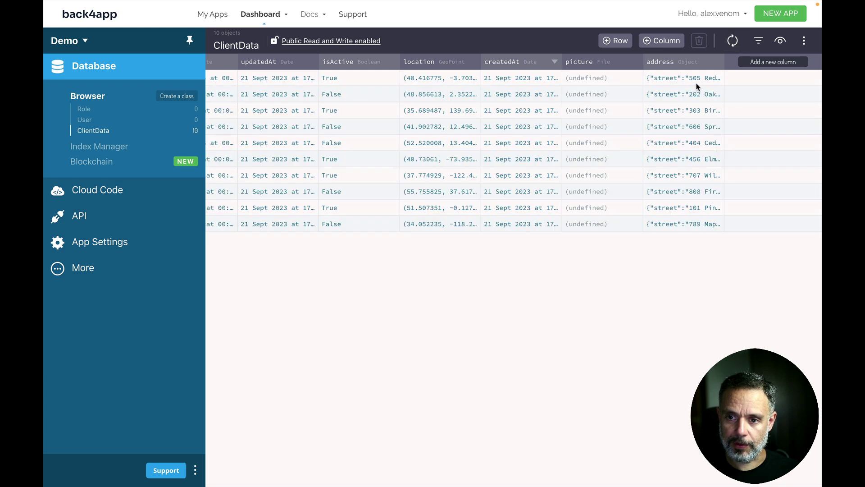
pyautogui.moveTo(724, 61); pyautogui.dragTo(776, 61)
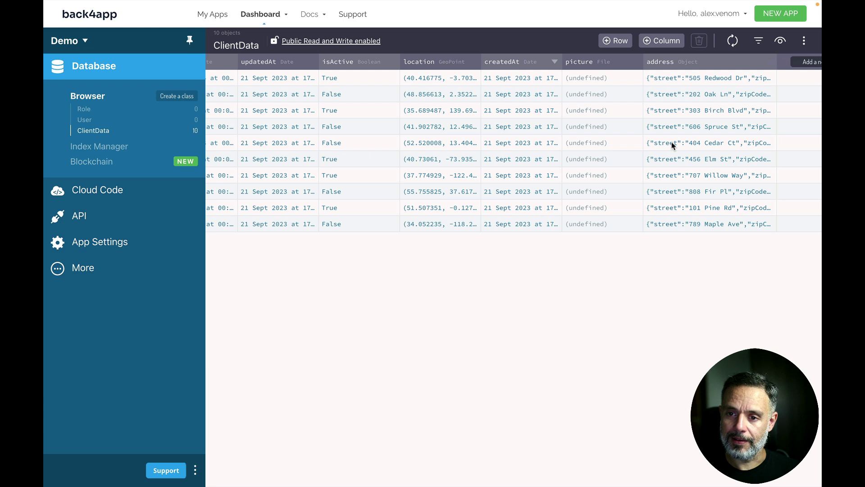
# Look over all ClientData columns in the Back4app dashboard, from objectId through ordersCount to address.
pyautogui.hotkey('ctrl', 'Tab')
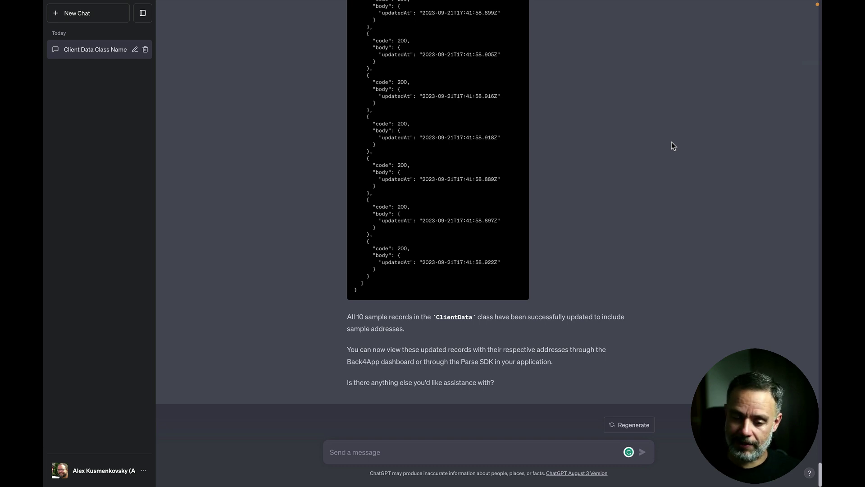
pyautogui.click(394, 452)
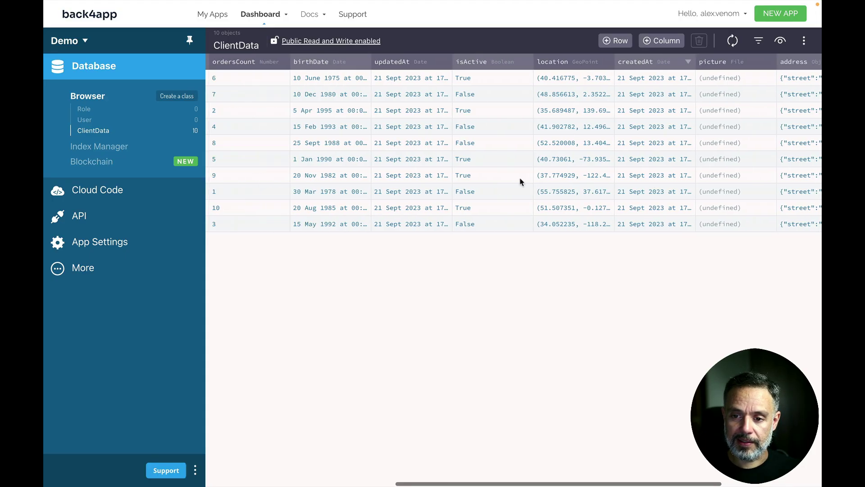
pyautogui.hscroll(-10, 520, 181)
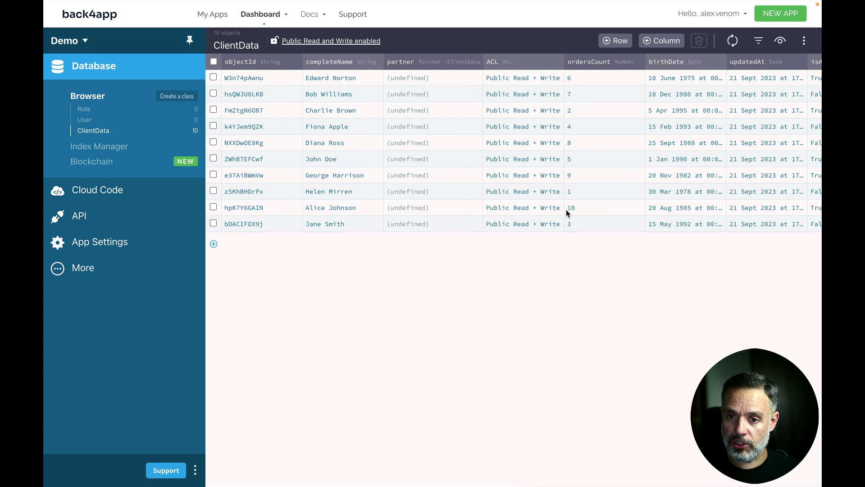
pyautogui.hscroll(3, 595, 210)
pyautogui.hscroll(10, 598, 208)
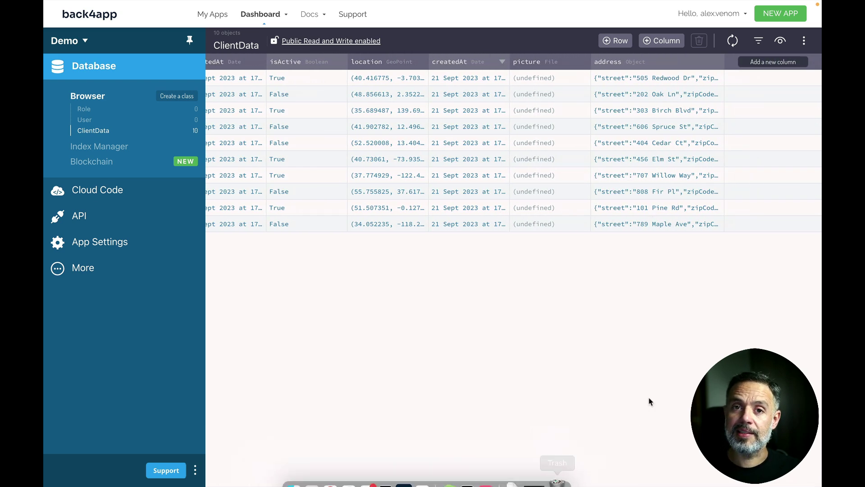
# Switch to ChatGPT and begin the message "Now create a Cloud Code Function that finds the client that has more orders in the".
pyautogui.press('super+Tab')
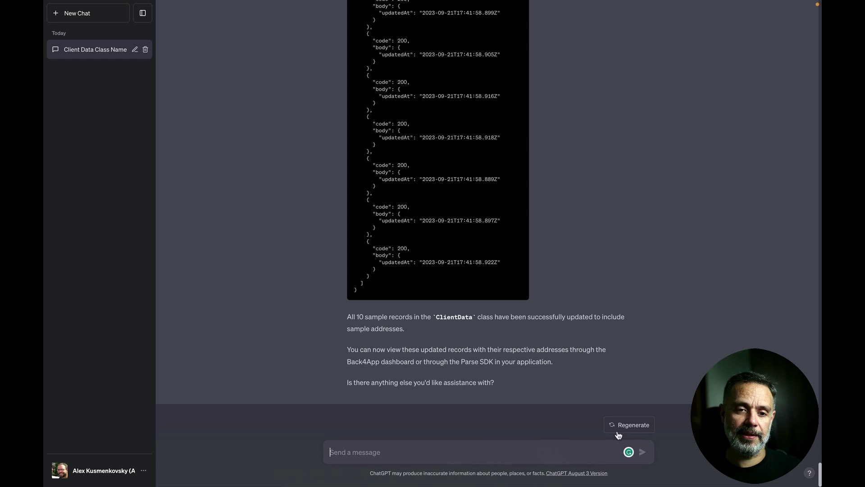
pyautogui.click(443, 456)
pyautogui.write('Now creat')
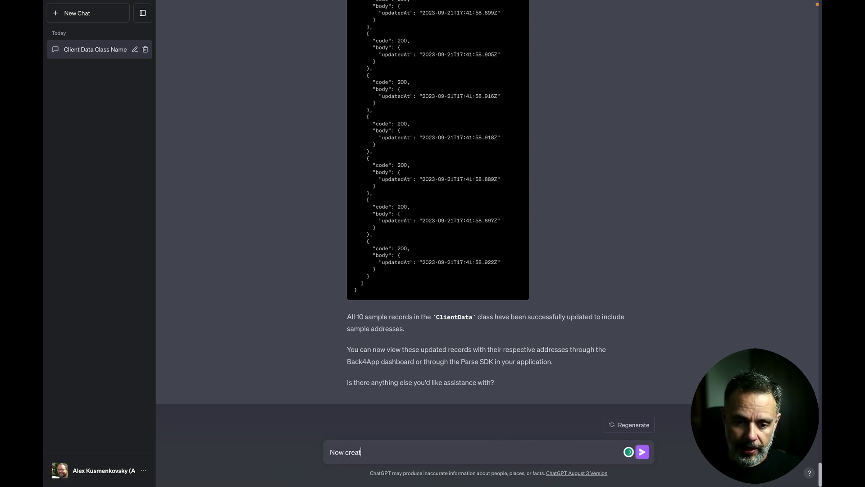
pyautogui.write('e a Clou')
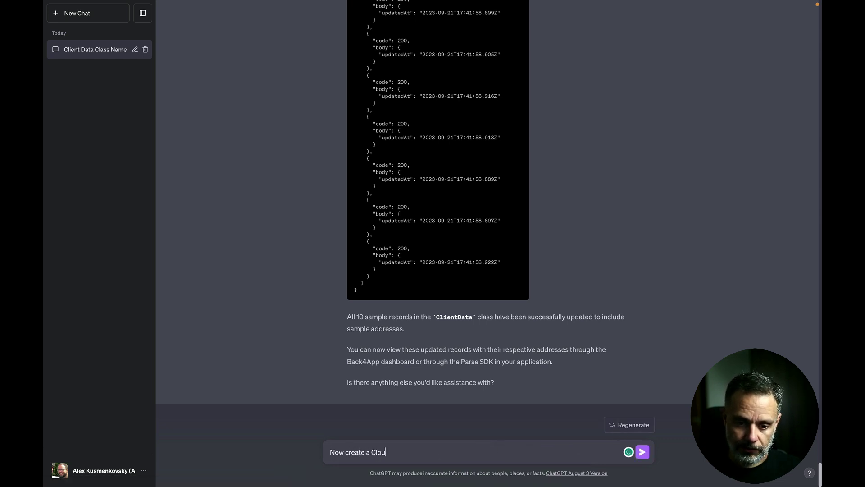
pyautogui.write('d Code Func')
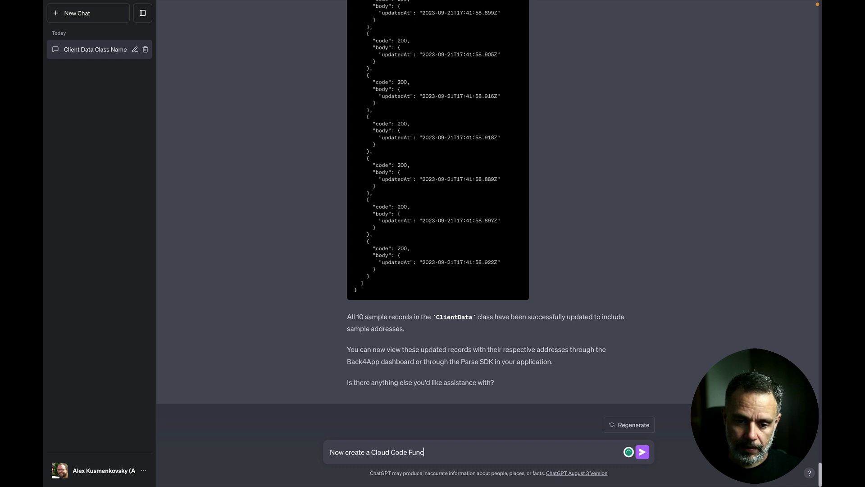
pyautogui.write('tion that finds')
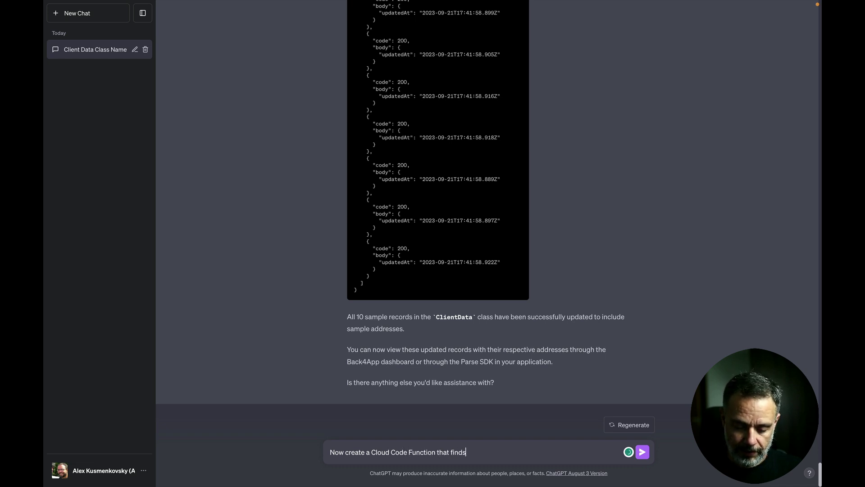
pyautogui.write(' the client that ')
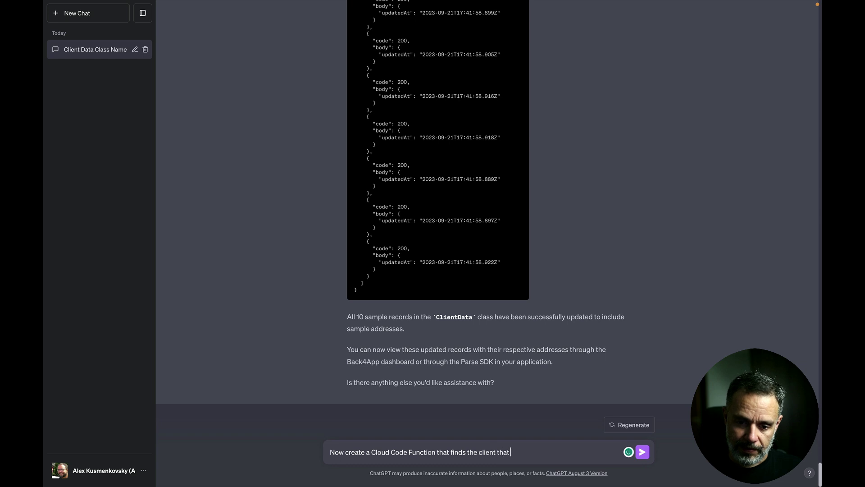
pyautogui.write('has more o')
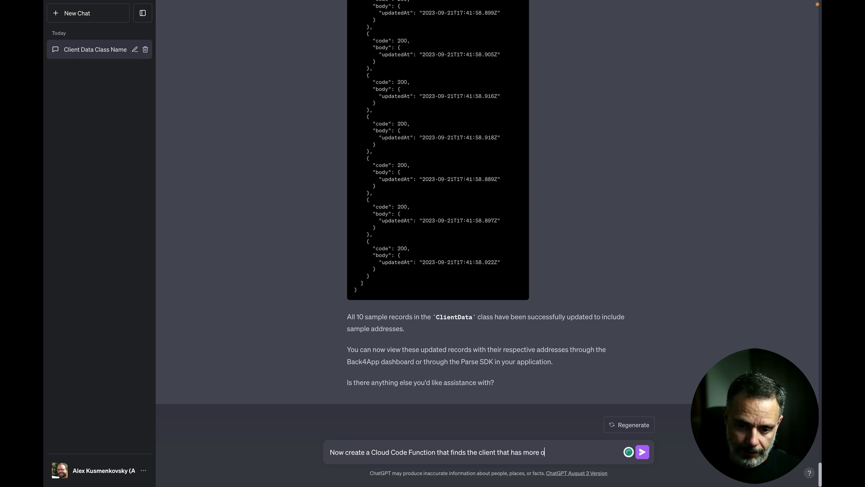
pyautogui.write('rders in the')
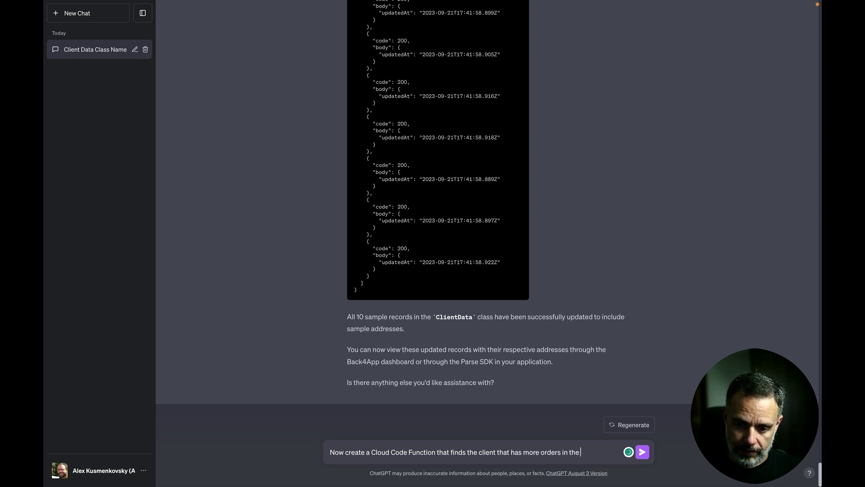
# Check the orders property's name in the dashboard's ClientData class and complete the ChatGPT sentence with "ordersCount.".
pyautogui.hotkey('alt', 'Tab')
pyautogui.hscroll(-10, 441, 352)
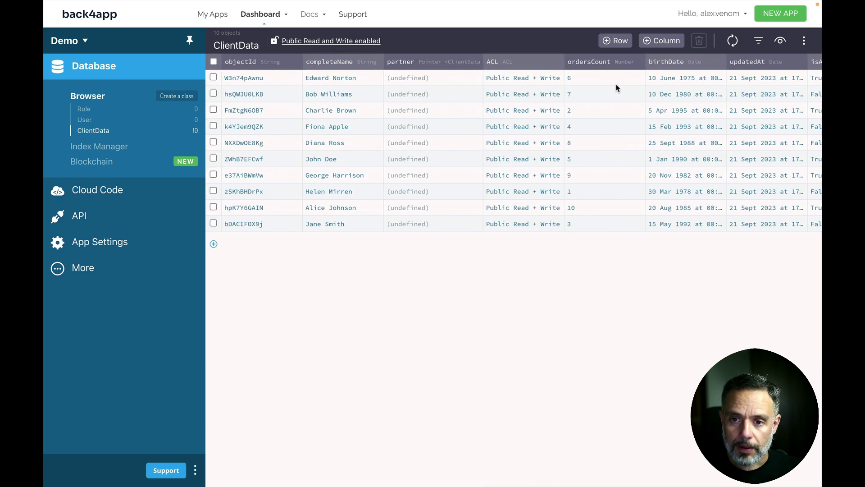
pyautogui.hotkey('alt', 'Tab')
pyautogui.write('ord')
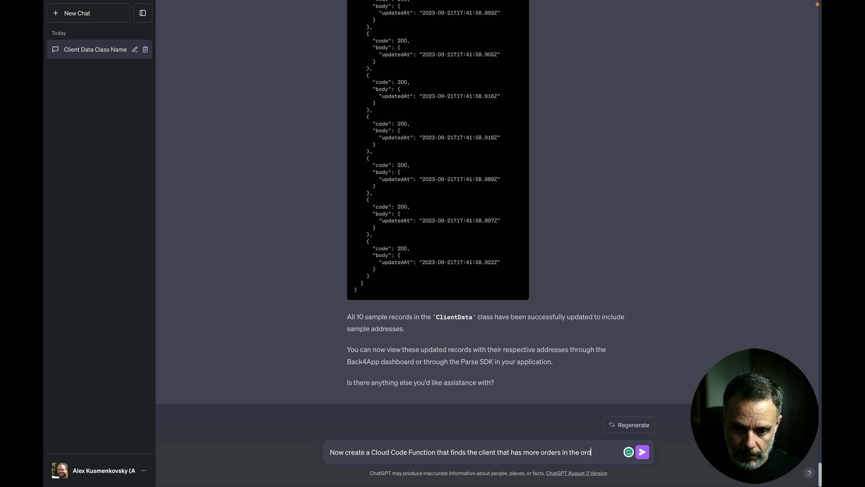
pyautogui.write('ersCount.')
# Add the line "This Cloud Code Function should retrieve the address for the client so I can mail them.", send it, and expand the call details.
pyautogui.hotkey('shift', 'Return')
pyautogui.write('This Cloud Cod')
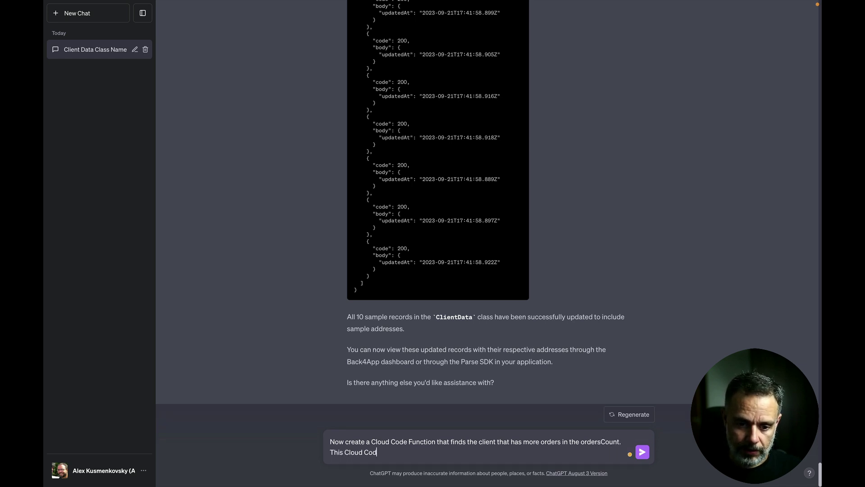
pyautogui.write('e Function shoul')
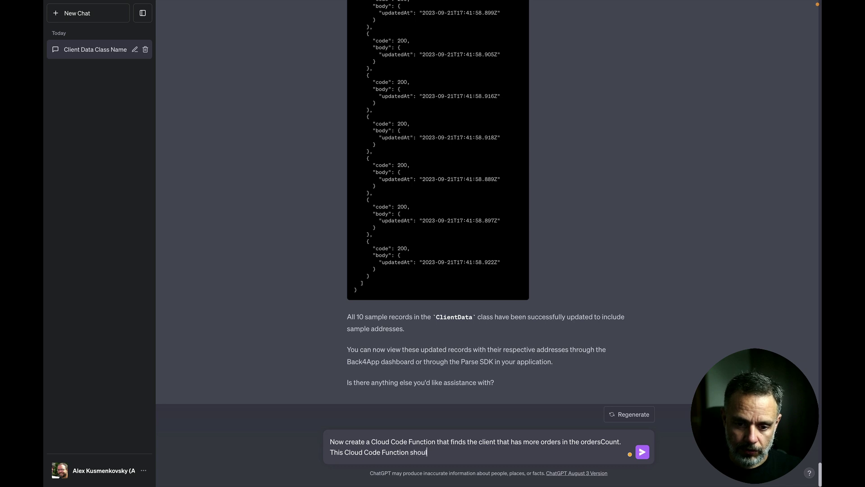
pyautogui.write('d retrieve ')
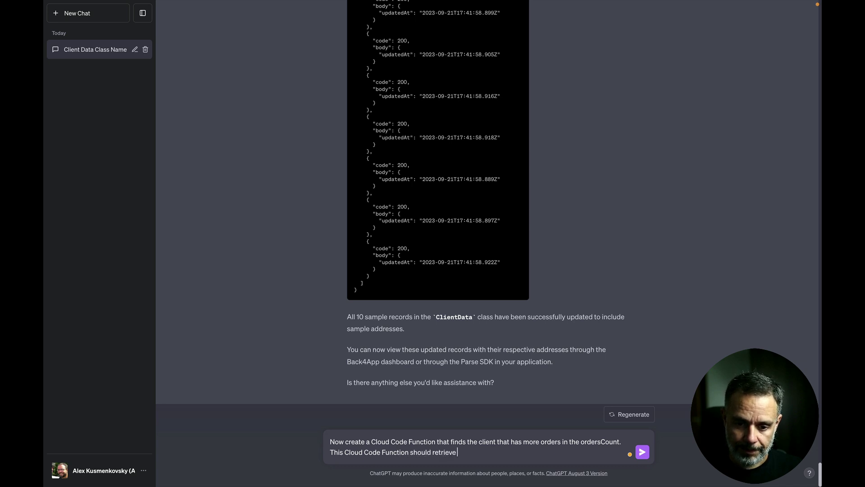
pyautogui.write('the addres')
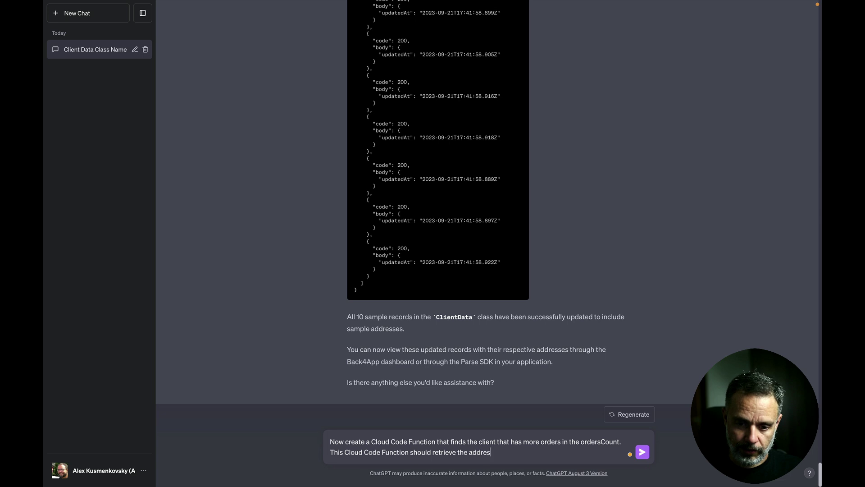
pyautogui.write('s for the cli')
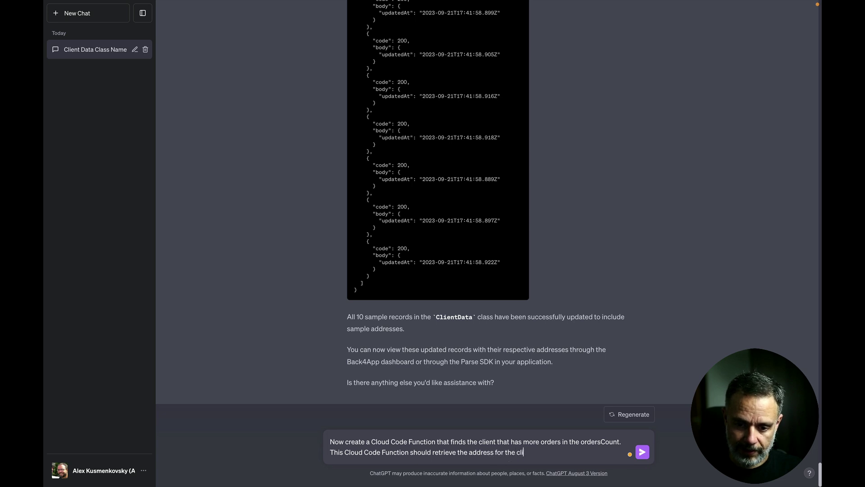
pyautogui.write('ent so I can mail them')
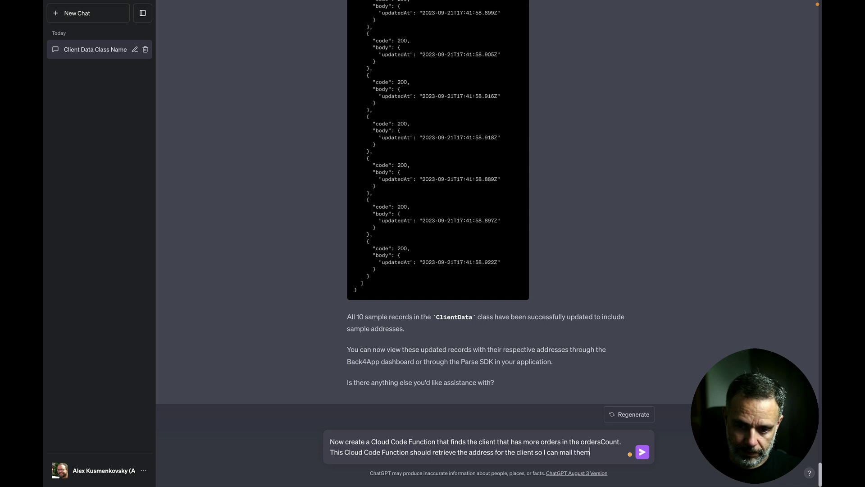
pyautogui.write('.')
pyautogui.press('Return')
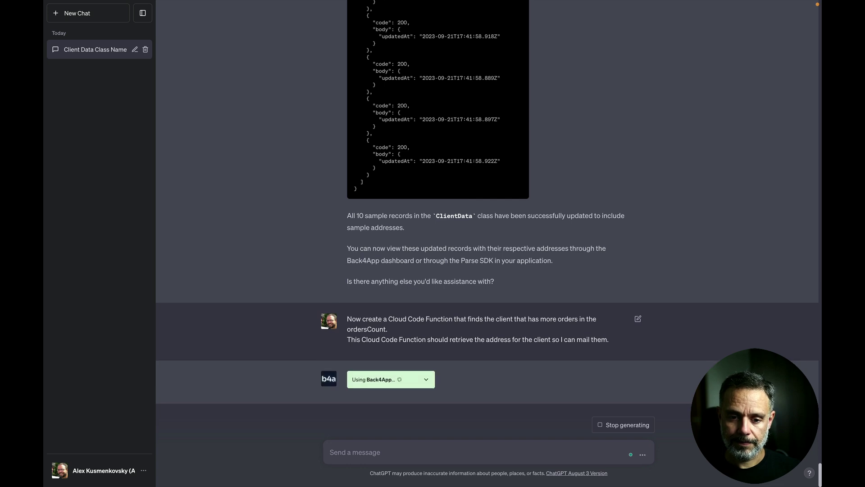
pyautogui.click(425, 380)
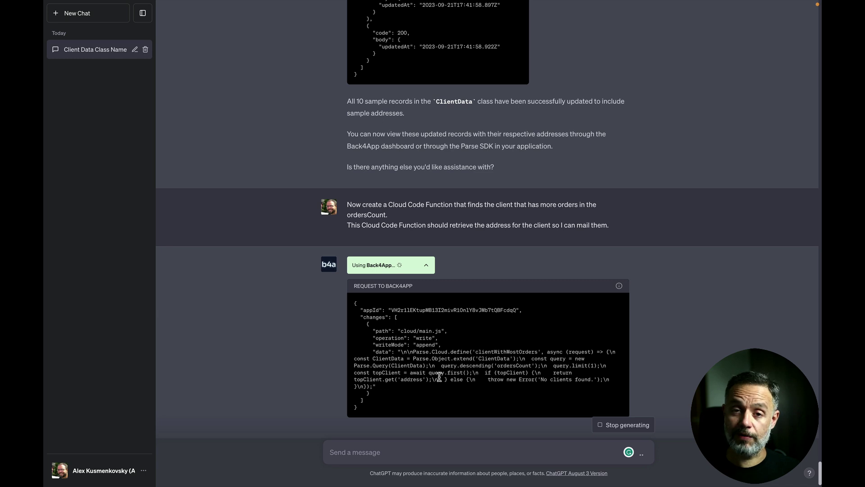
pyautogui.scroll(-1, 474, 365)
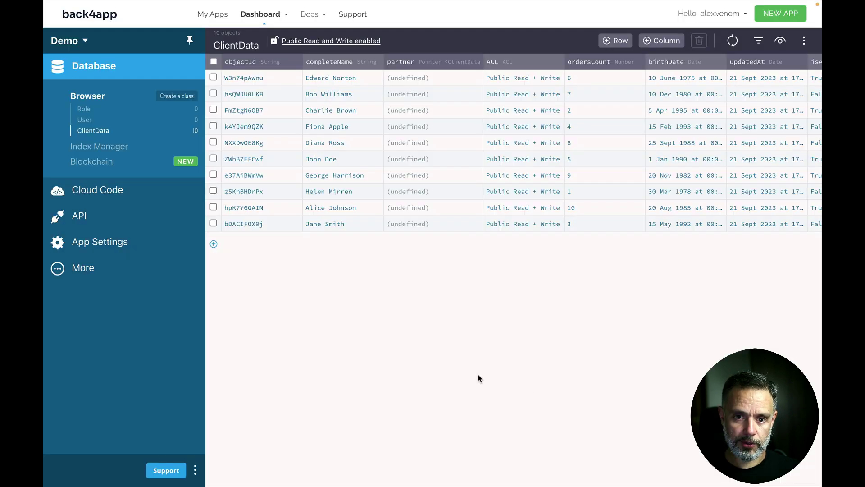
# In the Back4app dashboard, open the Cloud Code file cloud/main.js and copy the function name clientWithMostOrders.
pyautogui.click(121, 197)
pyautogui.click(259, 104)
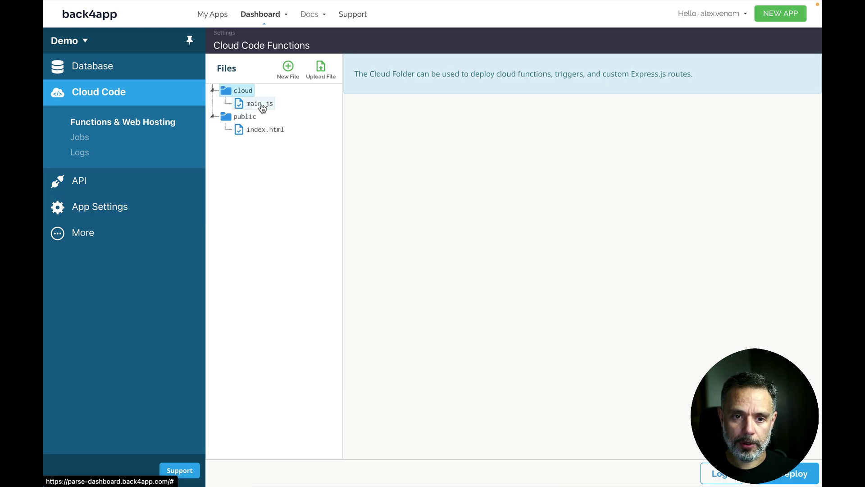
pyautogui.scroll(-2, 559, 235)
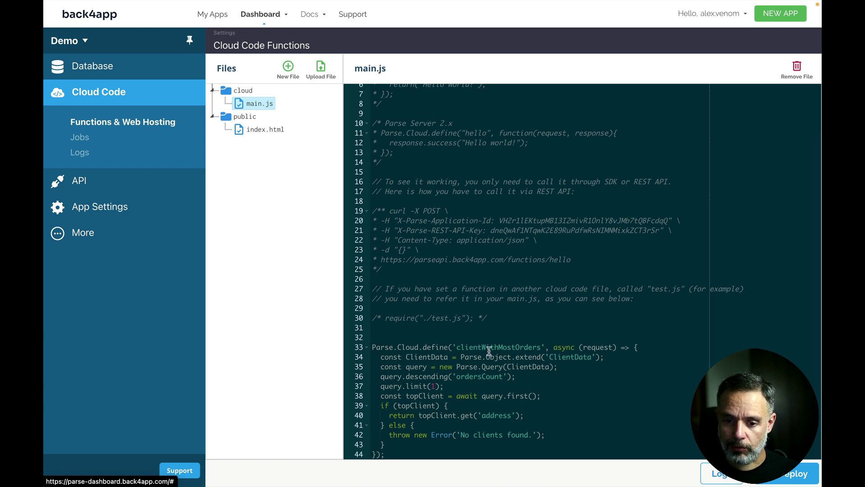
pyautogui.click(506, 348)
pyautogui.doubleClick(506, 348)
pyautogui.hotkey('ctrl', 'c')
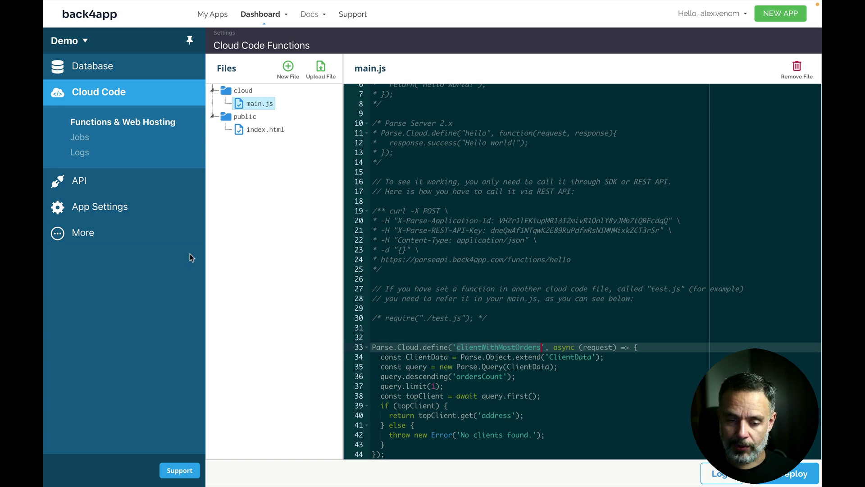
# In the REST API console, set up a POST request to the endpoint functions/clientWithMostOrders.
pyautogui.click(81, 181)
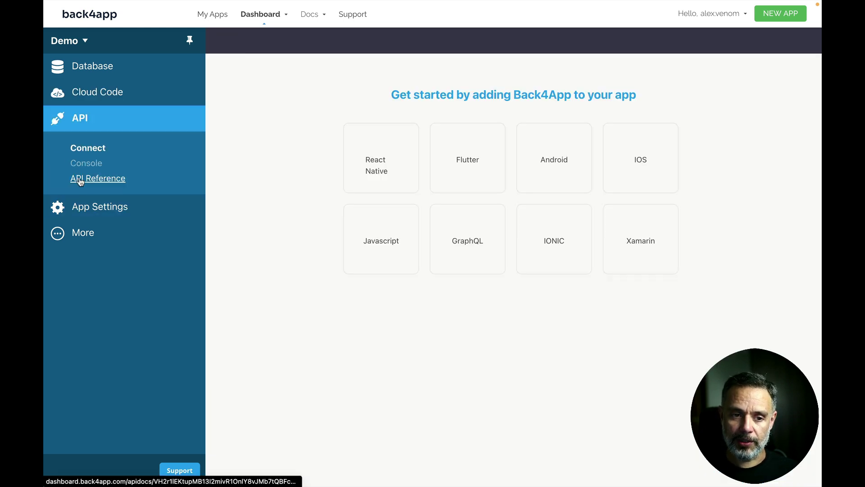
pyautogui.click(99, 166)
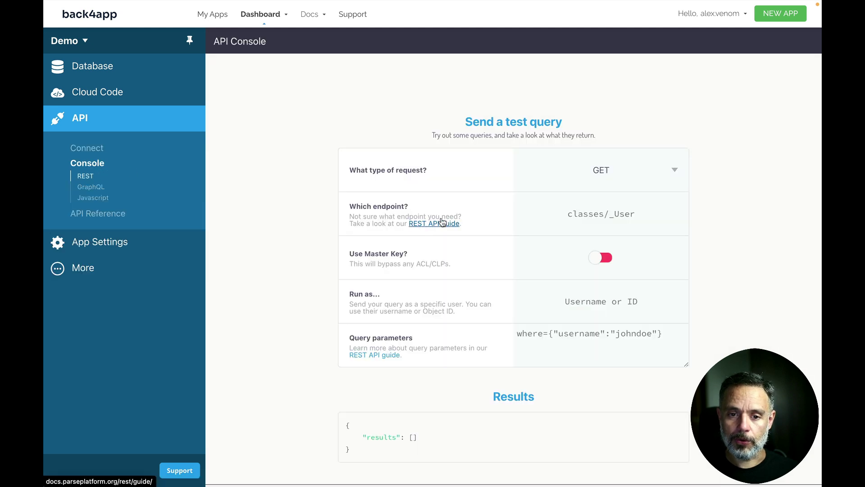
pyautogui.click(593, 180)
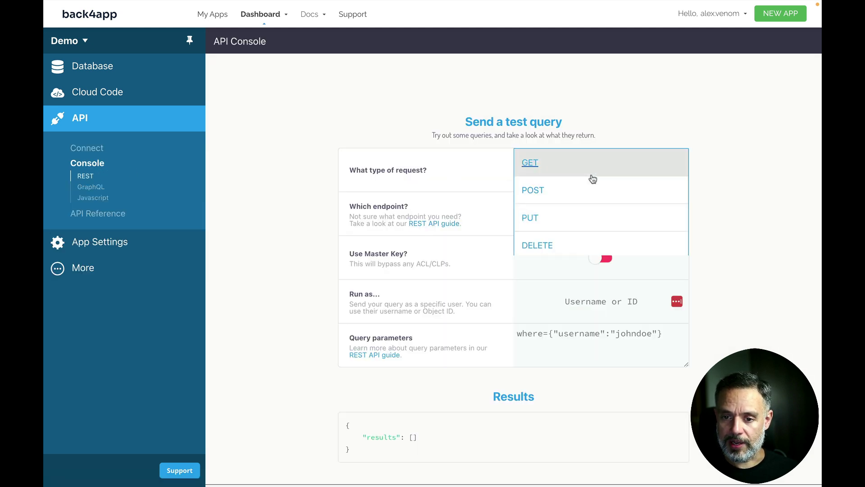
pyautogui.click(574, 191)
pyautogui.click(602, 215)
pyautogui.write('functions/')
pyautogui.hotkey('ctrl', 'v')
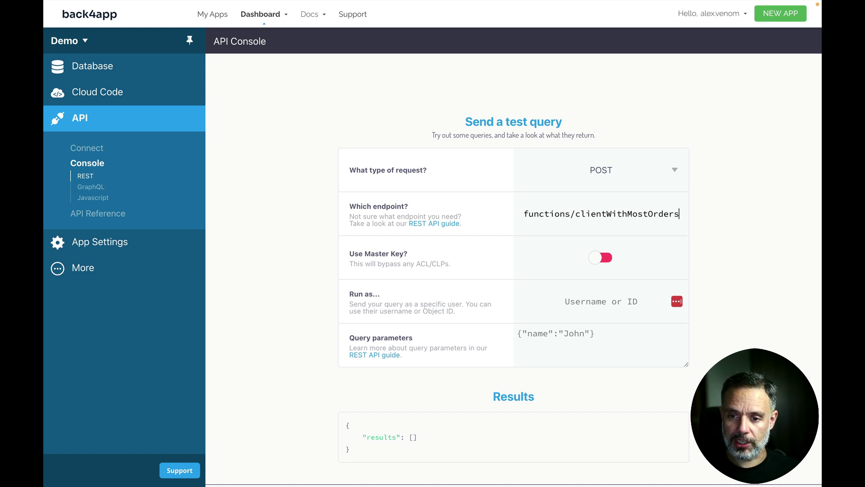
# Send the test query and highlight the street value in the returned address.
pyautogui.scroll(-1, 696, 235)
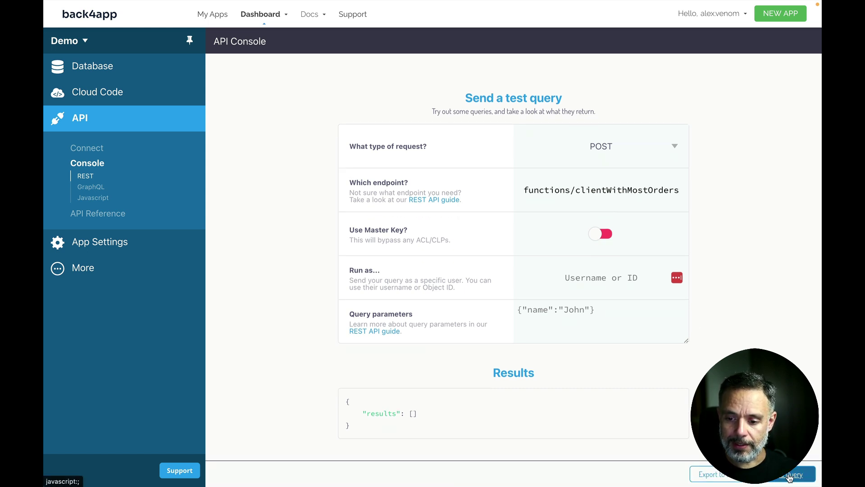
pyautogui.click(778, 473)
pyautogui.scroll(-2, 514, 270)
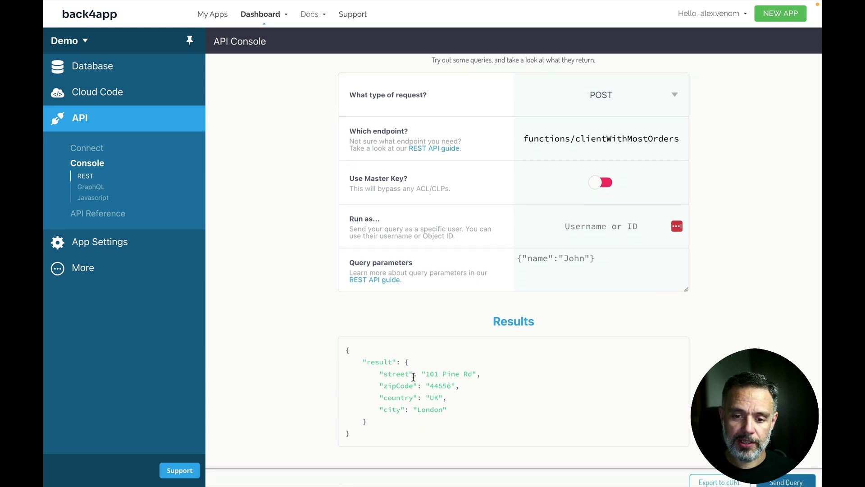
pyautogui.moveTo(424, 374); pyautogui.dragTo(455, 374)
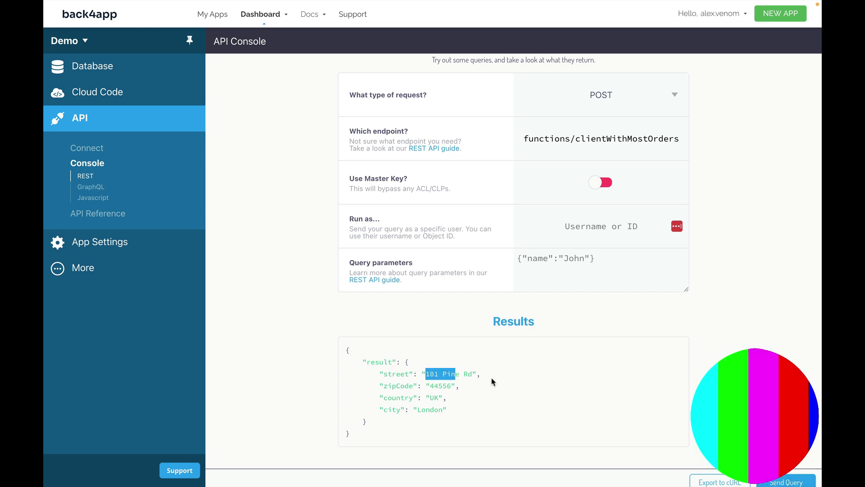
# Open the ClientData class in the database browser and widen its address column to compare the stored addresses.
pyautogui.click(90, 66)
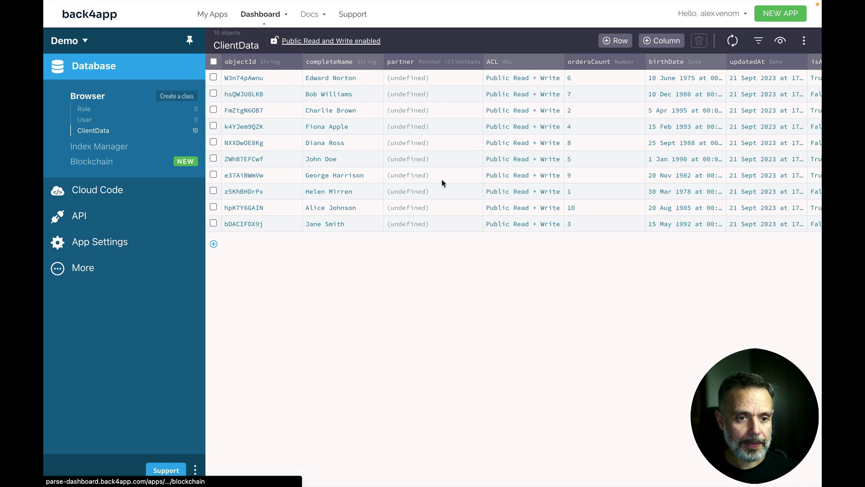
pyautogui.hscroll(3, 725, 214)
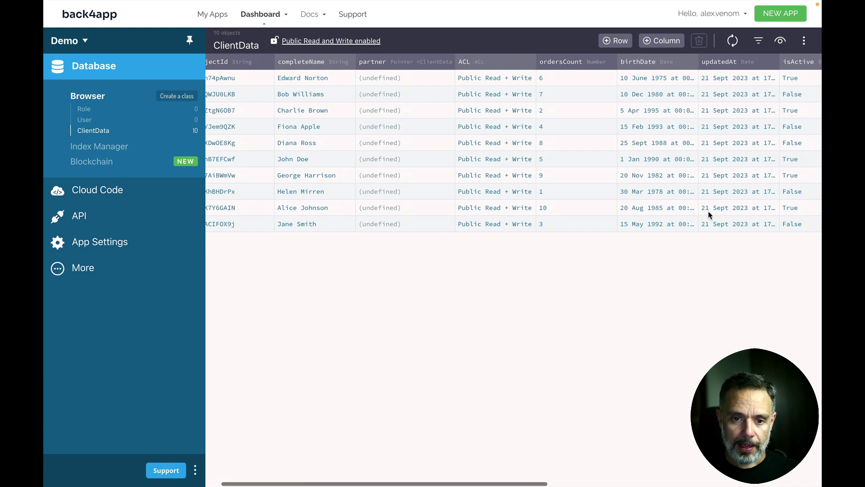
pyautogui.hscroll(15, 655, 212)
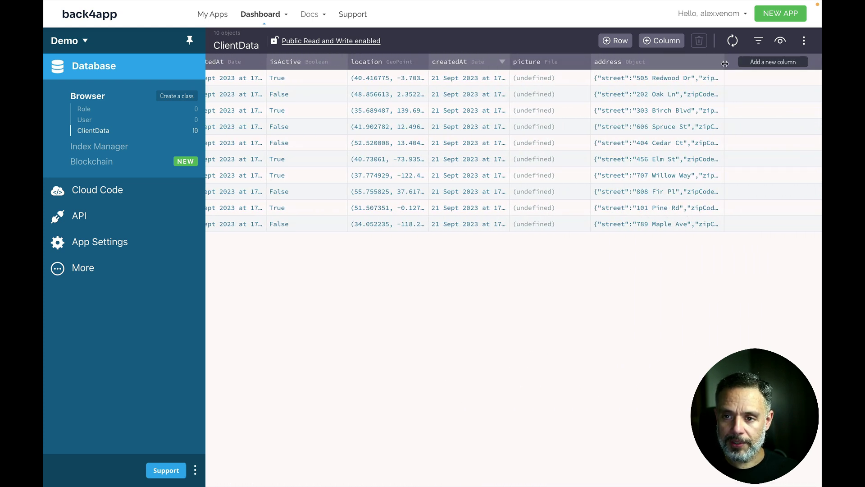
pyautogui.moveTo(725, 63); pyautogui.dragTo(822, 64)
pyautogui.hscroll(5, 723, 206)
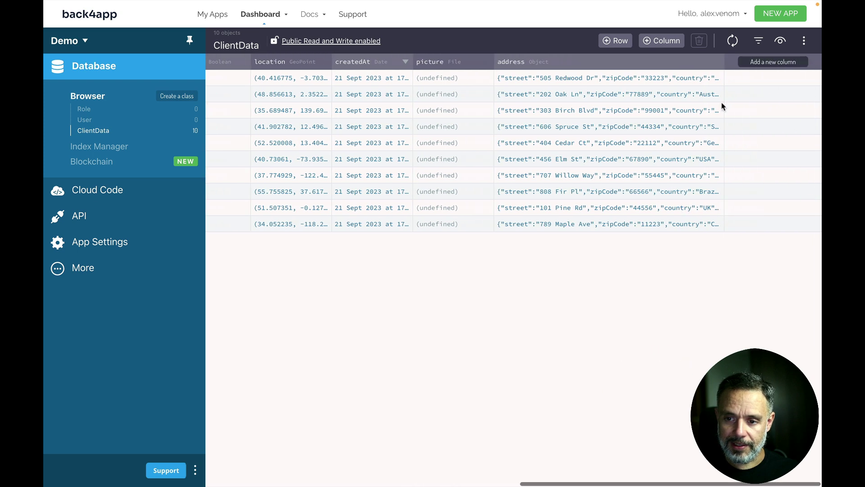